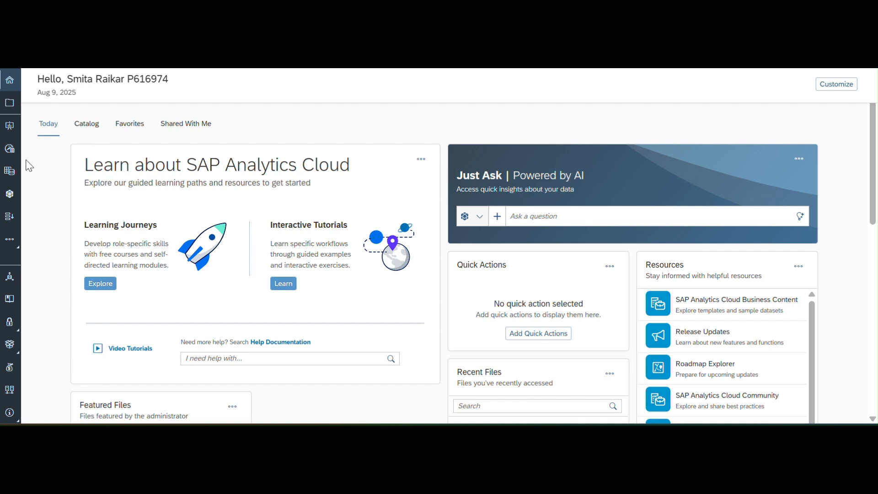
Open the AM_Currency_Conversion_Usecase model from the Currency Table folder and review its measures and dimensions.
left_click(10, 106)
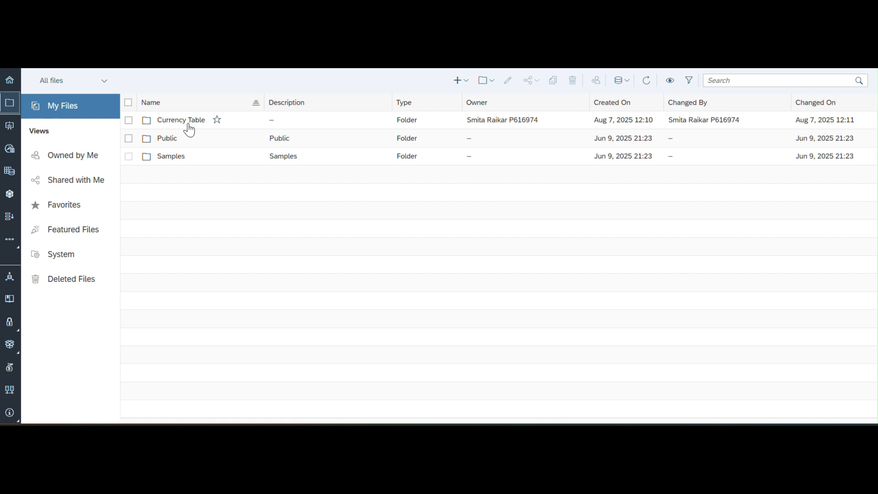
left_click(189, 130)
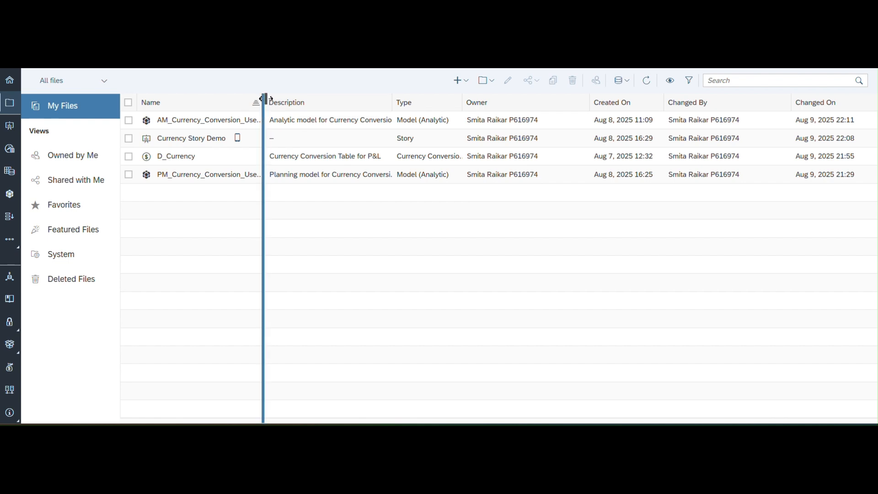
left_click_drag(264, 97, 324, 107)
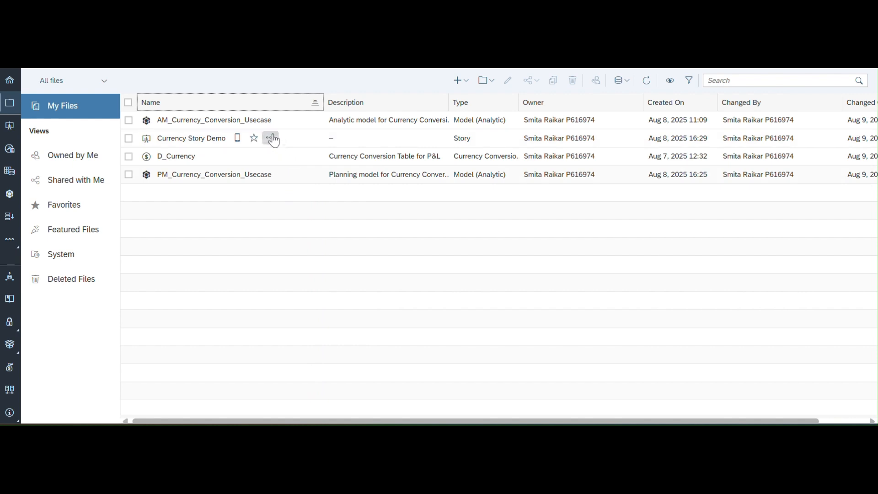
left_click(249, 121)
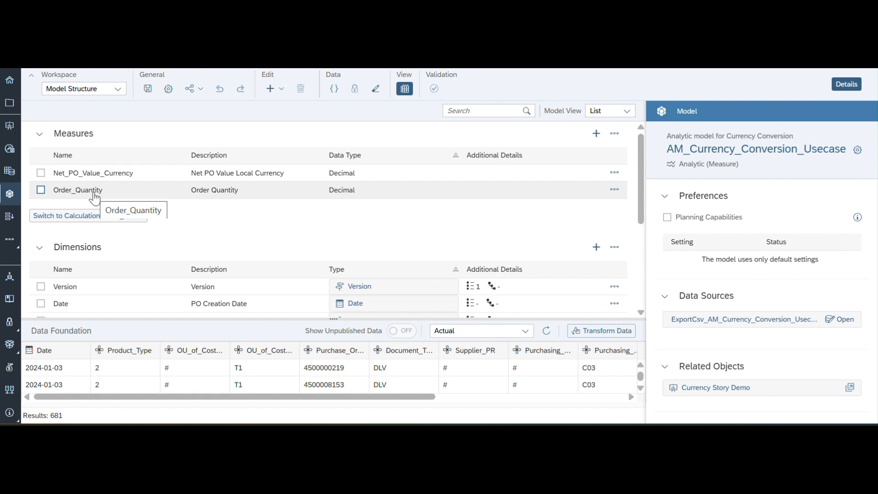
scroll(210, 237, "down", 3)
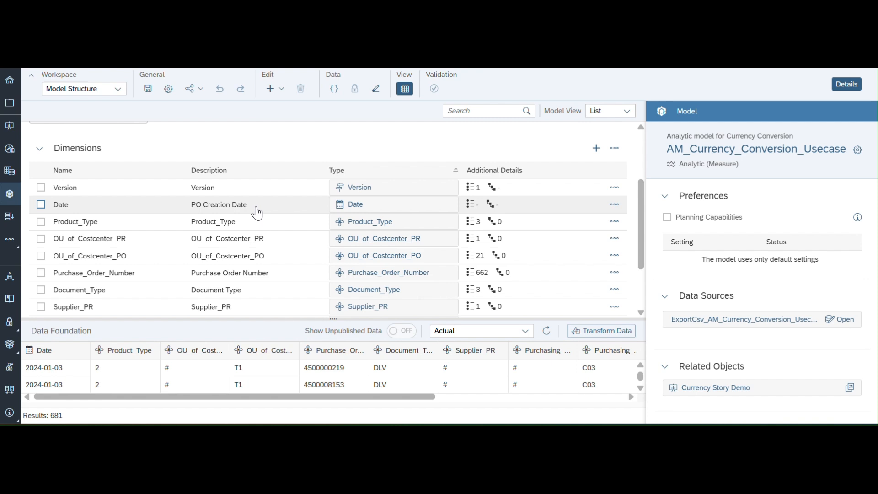
Look at the currency conversion tables in the Modeler's Conversions section.
left_click(9, 194)
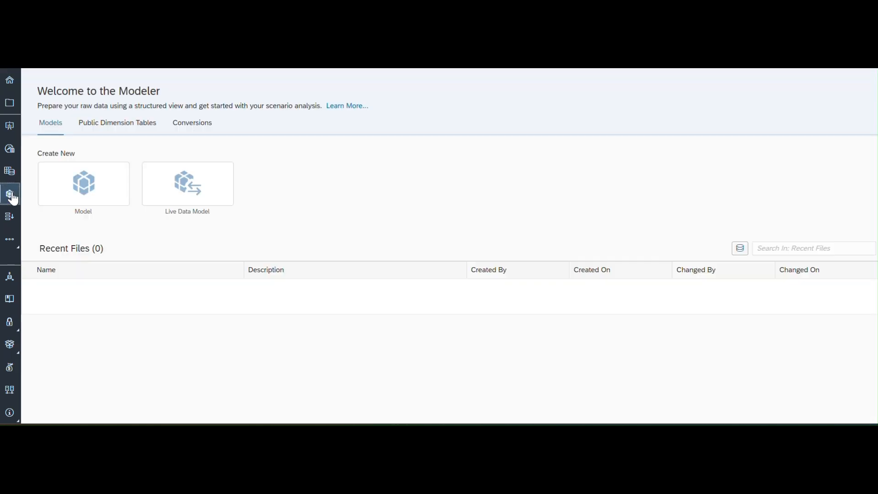
left_click(202, 124)
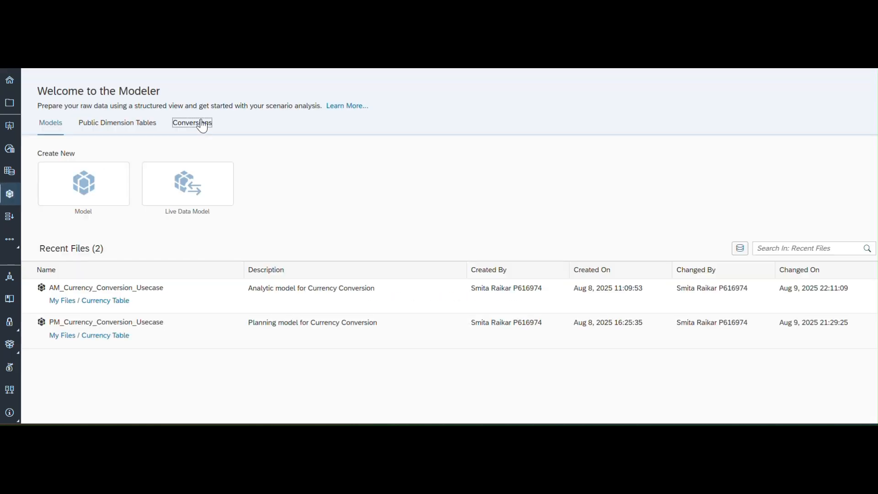
left_click(72, 368)
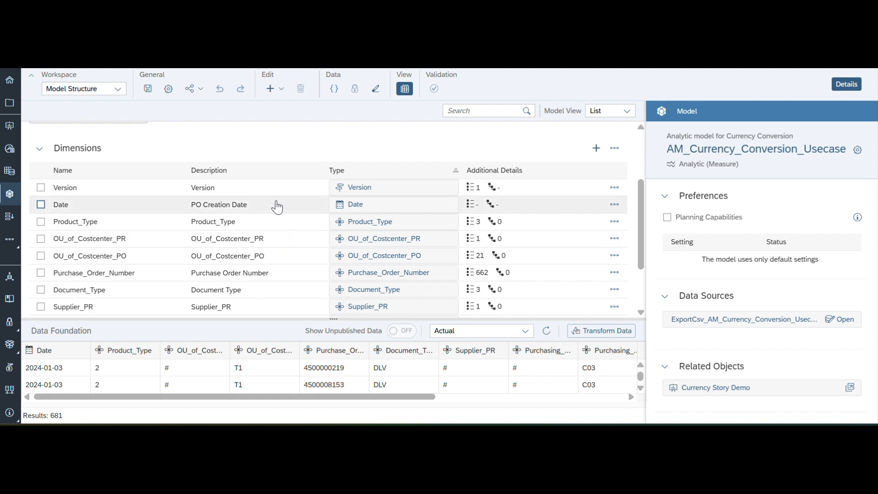
Find the Goods_Supplier dimension in the AM_Currency_Conversion_Usecase model and open its dimension table.
scroll(276, 206, "down", 2)
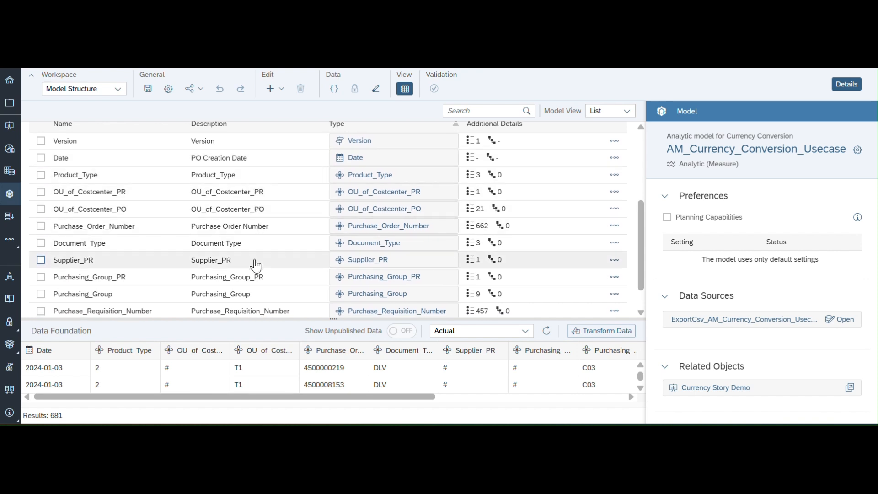
scroll(255, 258, "down", 1)
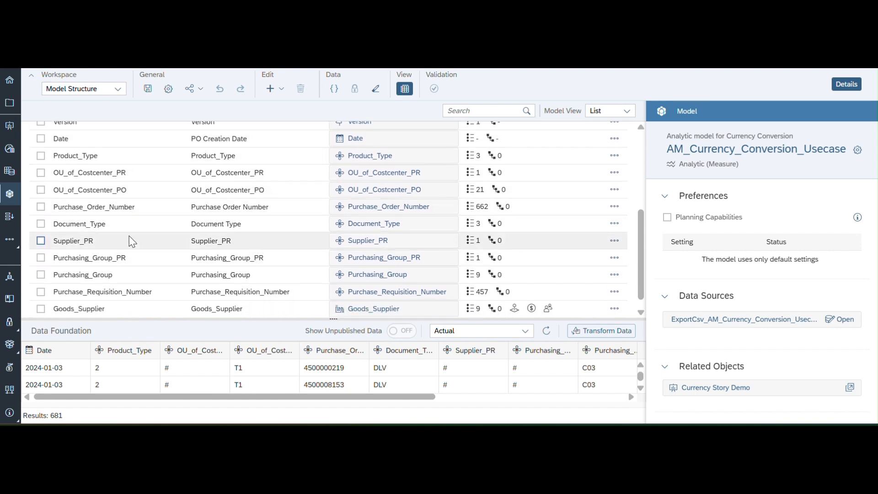
scroll(138, 281, "down", 1)
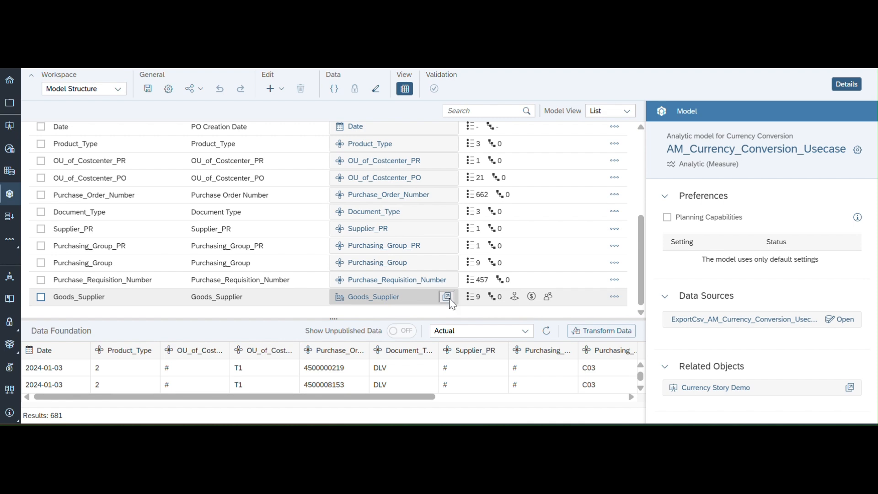
left_click(448, 298)
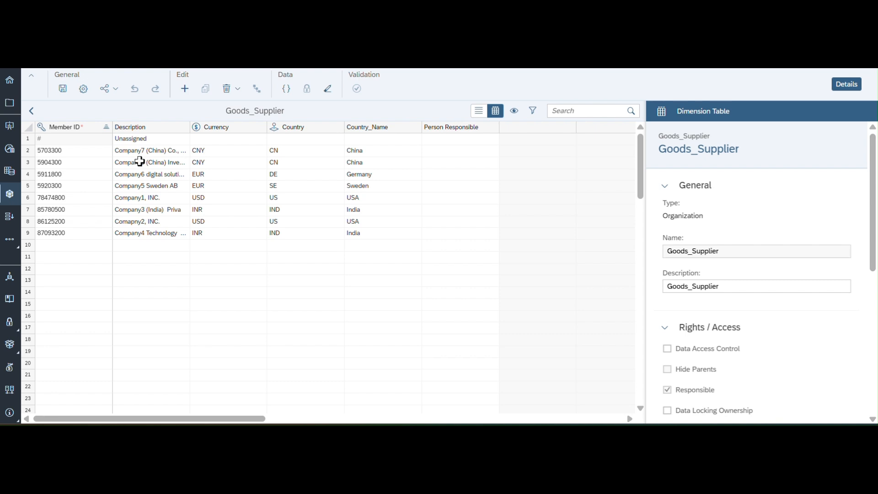
Examine the suppliers' descriptions, currencies and country names in the Goods_Supplier table, and return to the model structure.
left_click(165, 151)
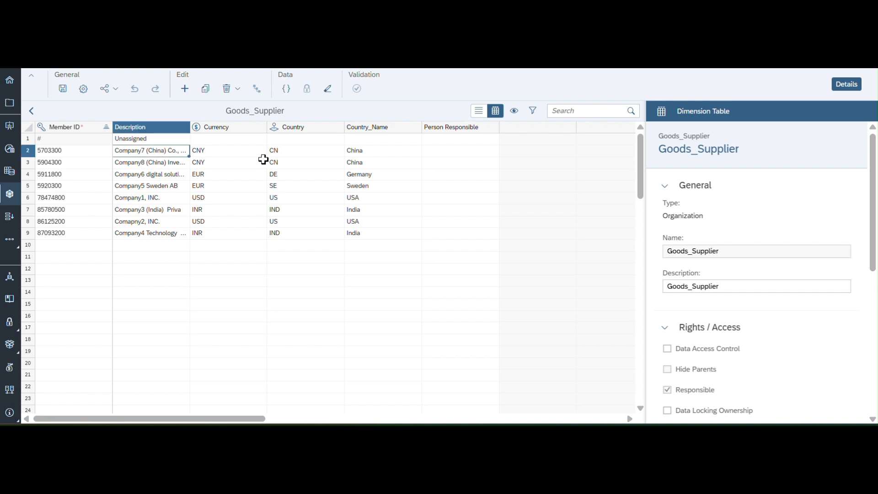
left_click(366, 151)
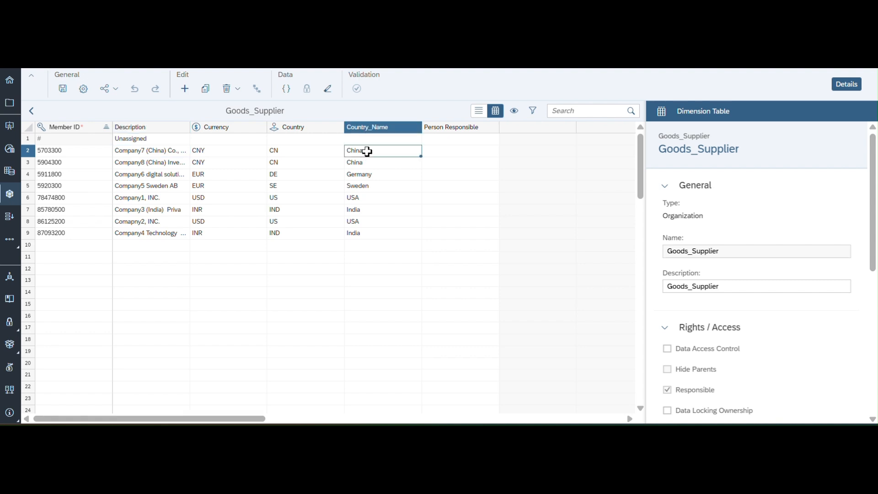
left_click(370, 176)
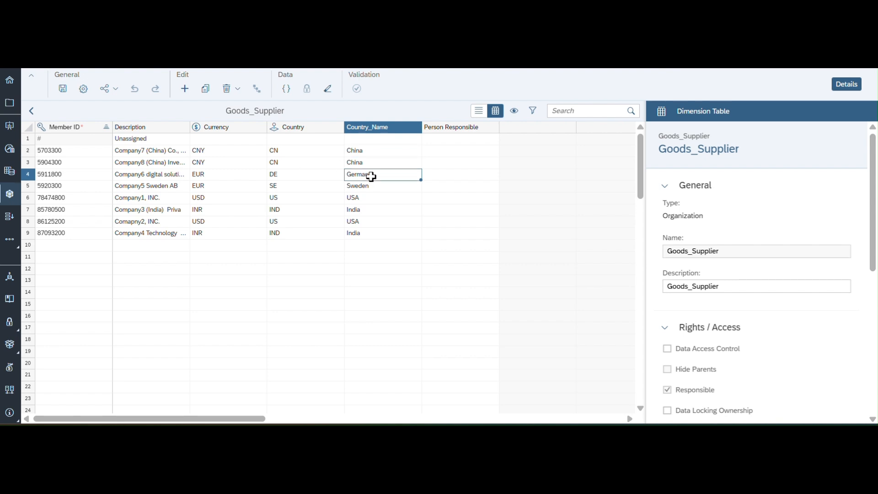
left_click(371, 188)
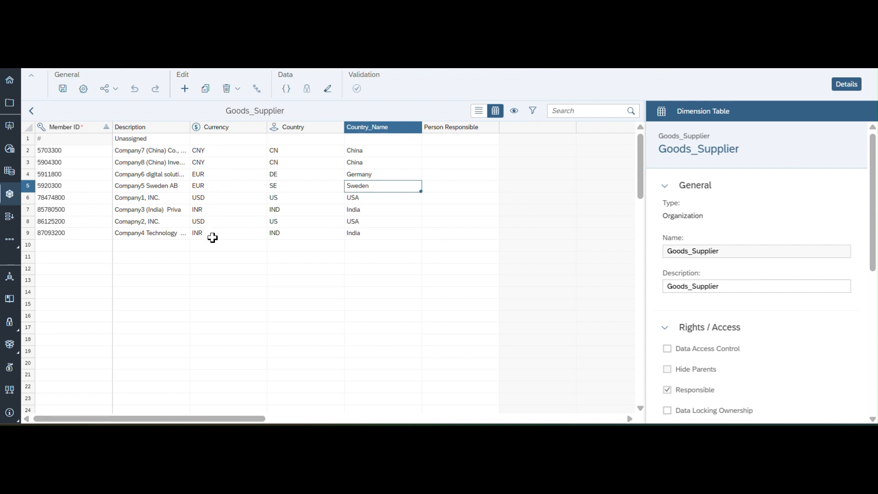
left_click(32, 112)
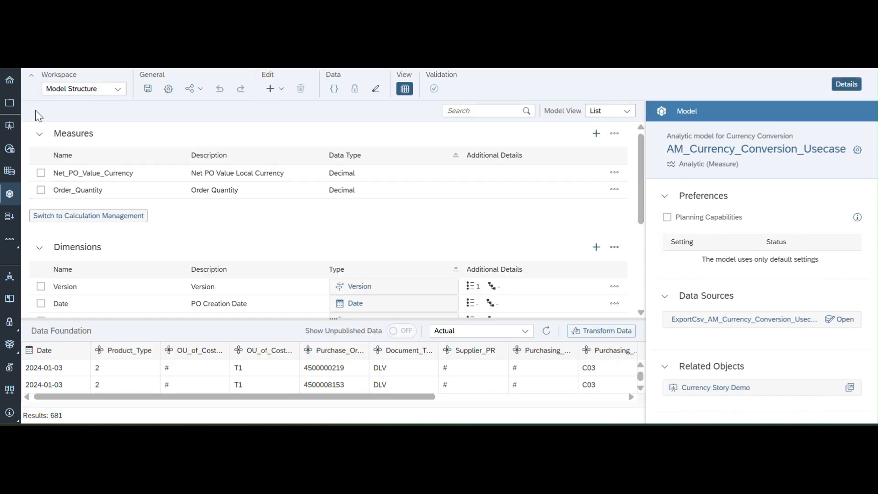
Check the Conversion settings in the model preferences and close them without changes.
left_click(167, 90)
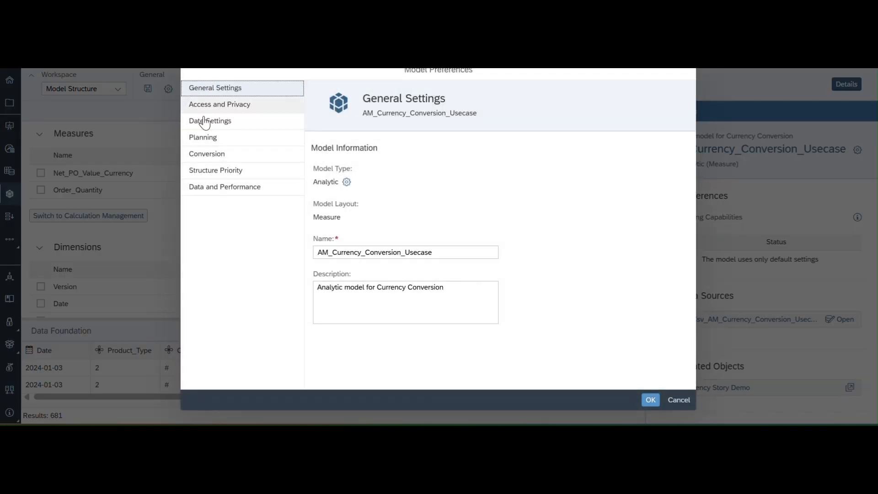
left_click(225, 155)
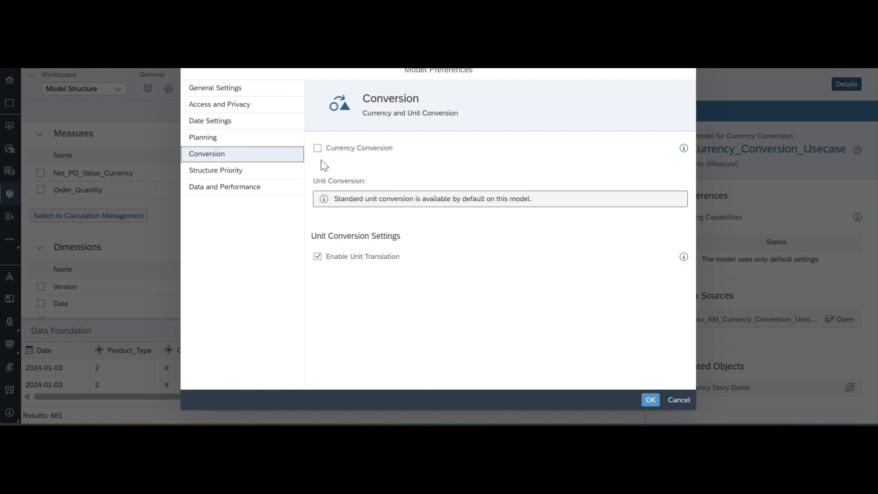
left_click(683, 401)
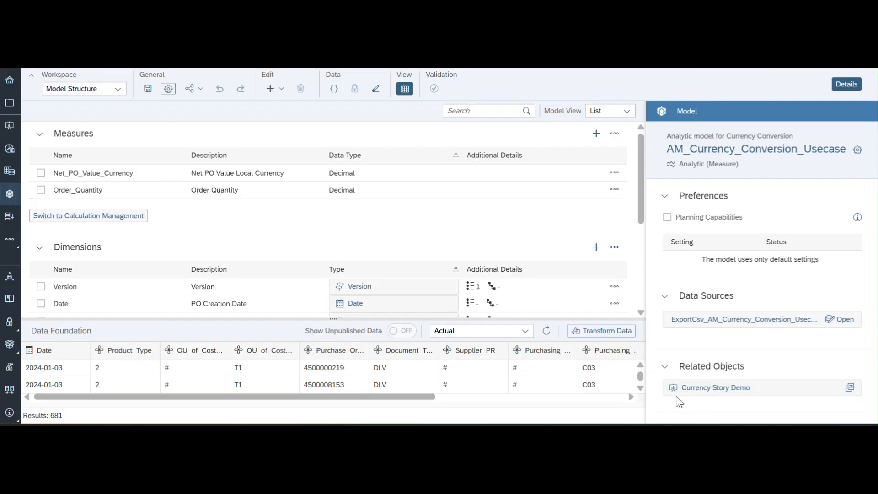
Switch to calculation management and check which types of conversion measure can be added.
left_click(124, 221)
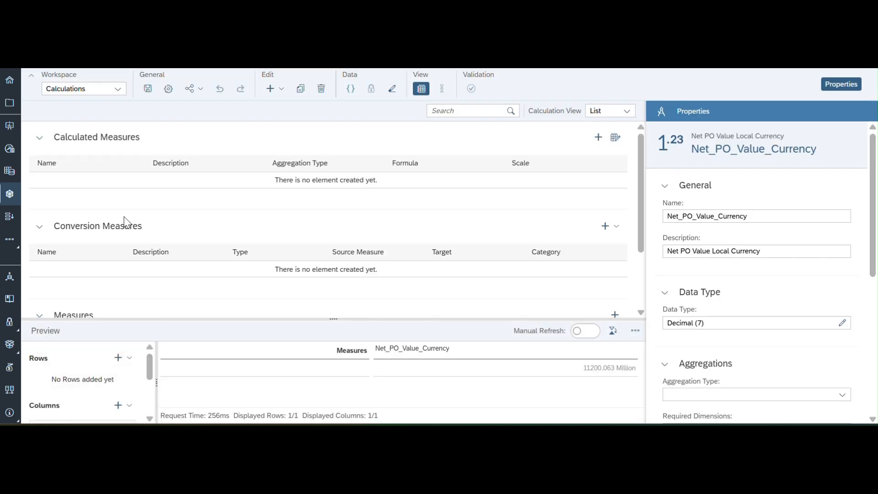
scroll(125, 217, "down", 1)
scroll(124, 222, "up", 1)
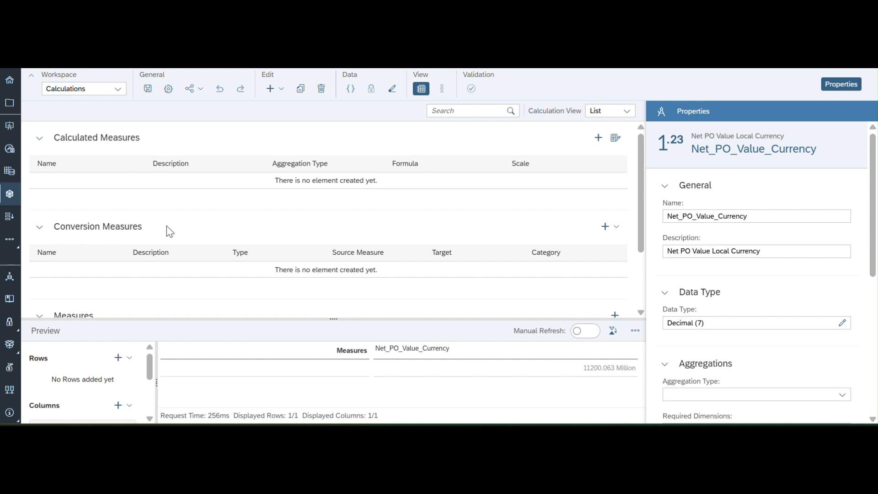
left_click(616, 234)
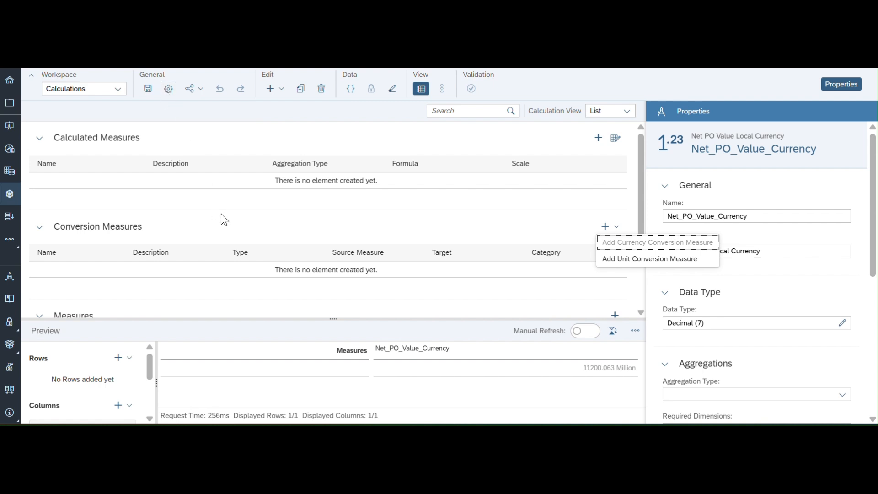
Enable currency conversion in the model preferences with D_Currency as the currency rates table and Date as the date dimension.
left_click(171, 90)
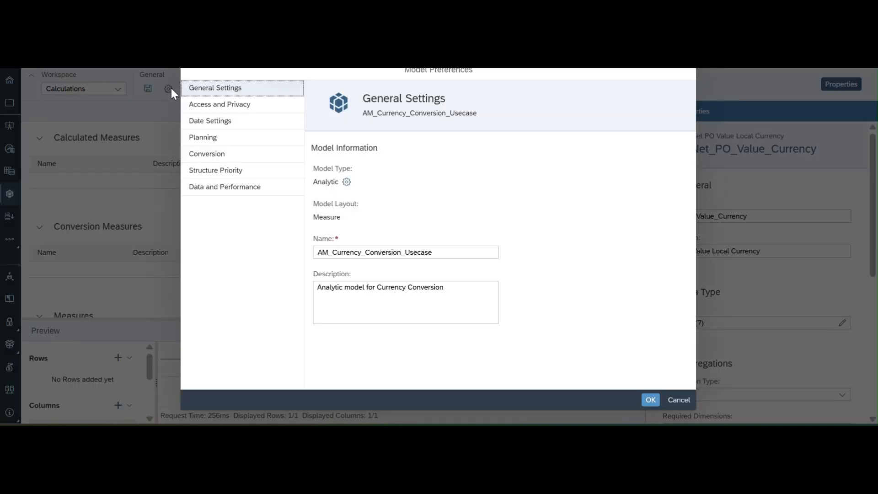
left_click(235, 157)
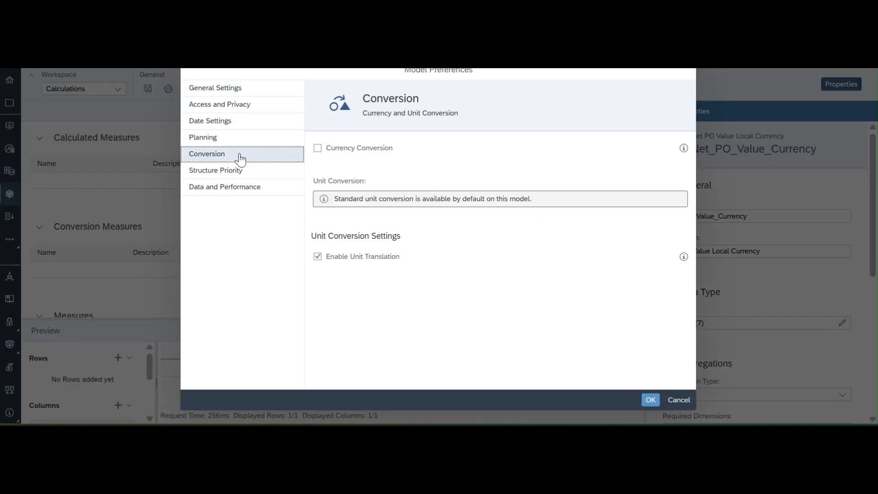
left_click(318, 148)
left_click(318, 149)
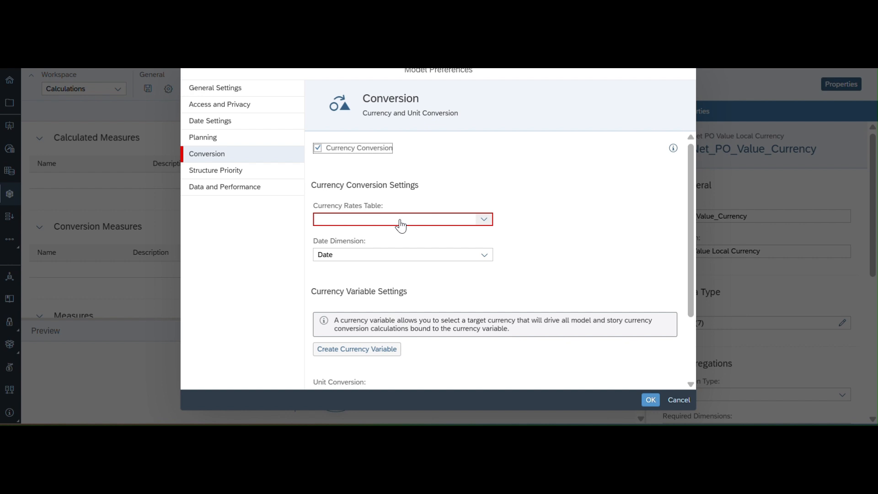
left_click(483, 226)
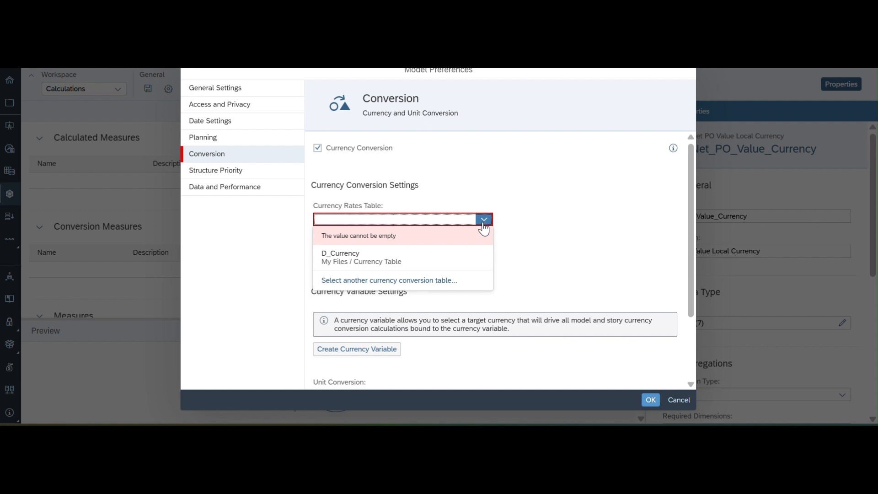
left_click(355, 256)
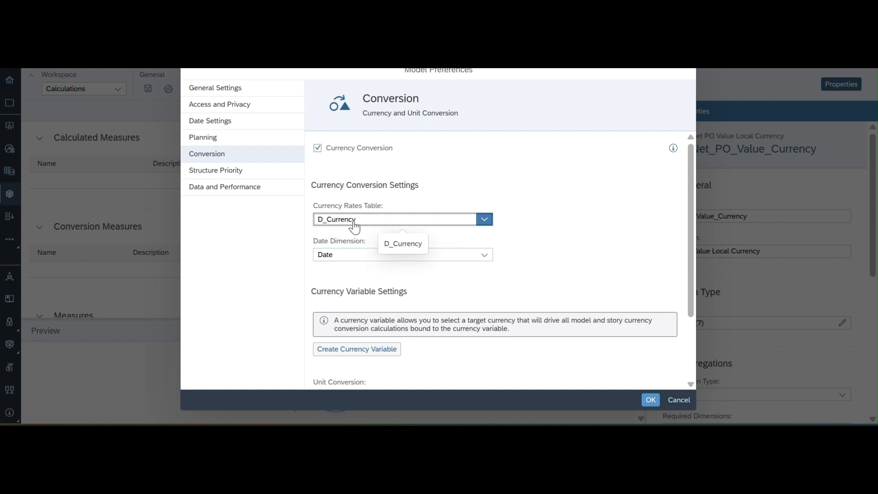
left_click(485, 256)
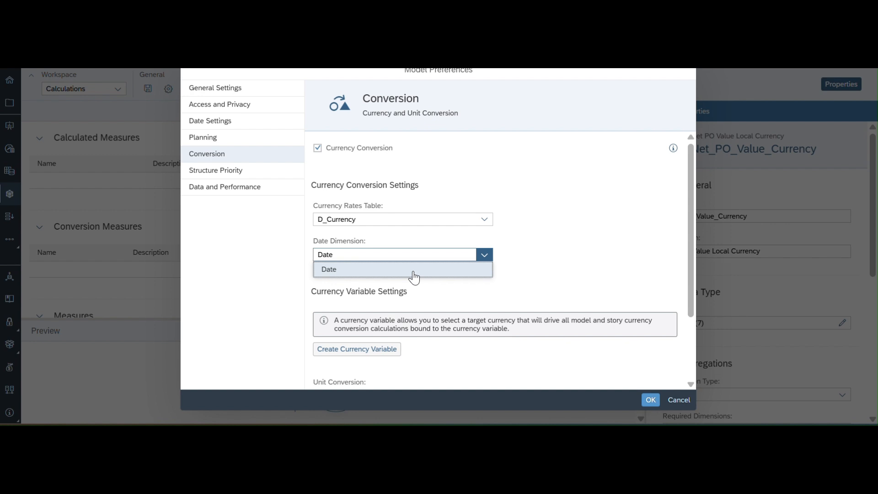
left_click(414, 271)
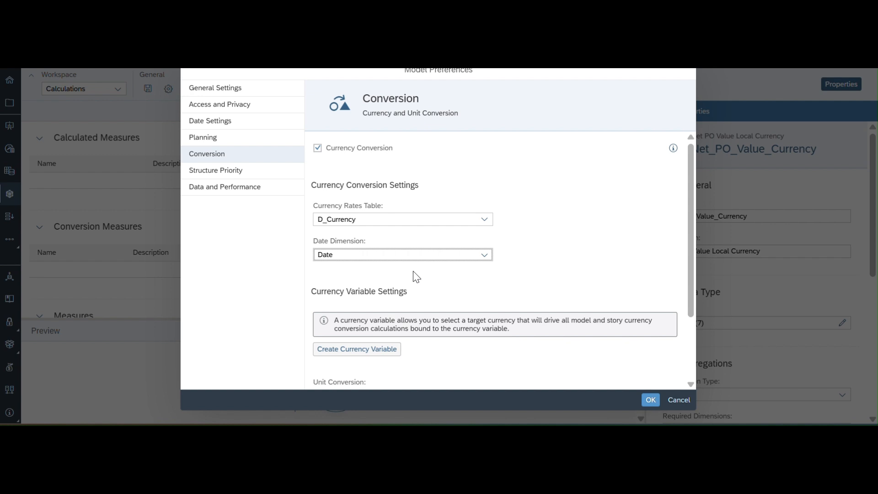
scroll(415, 277, "down", 2)
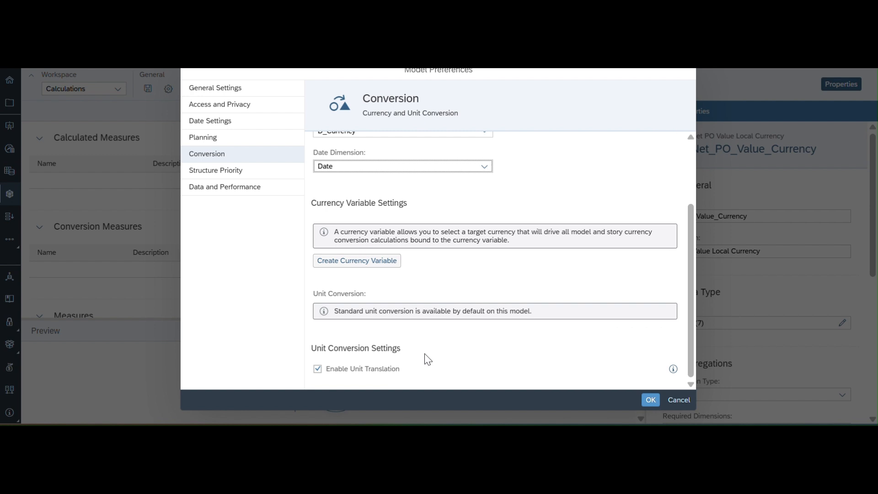
left_click(649, 400)
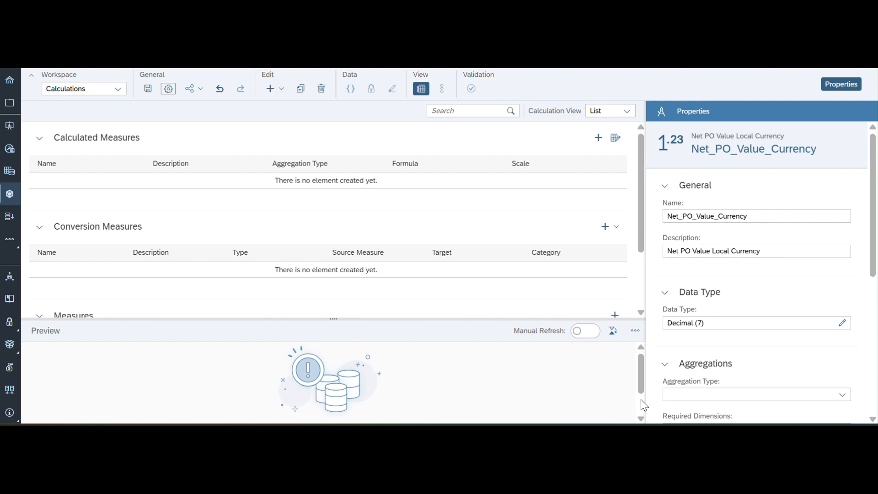
Return to the model structure and set the unit type of the Net_PO_Value_Currency measure to Currency.
left_click(117, 92)
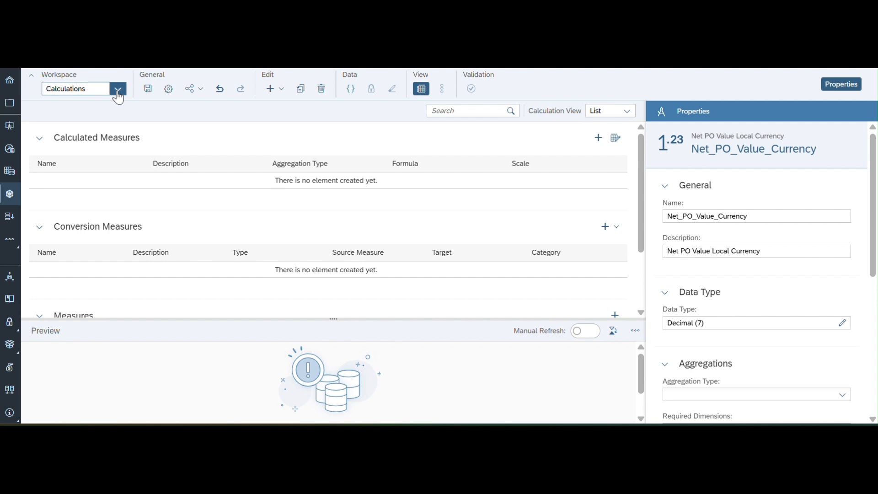
left_click(99, 107)
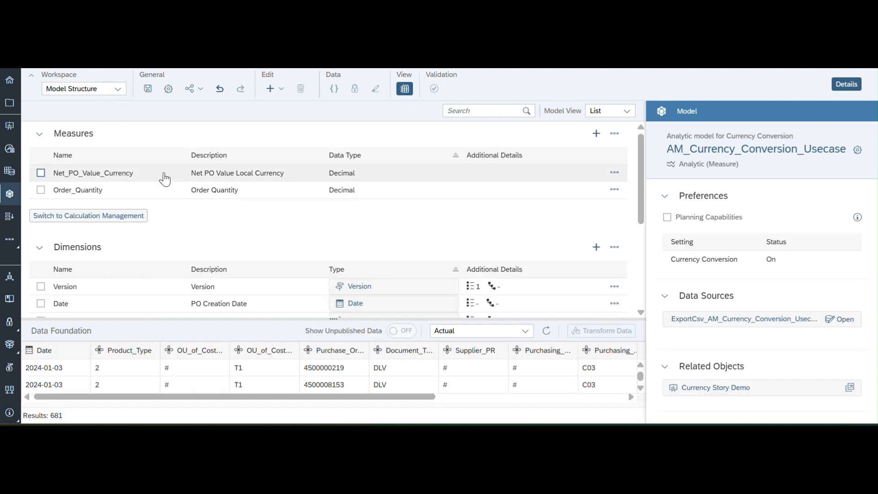
left_click(158, 178)
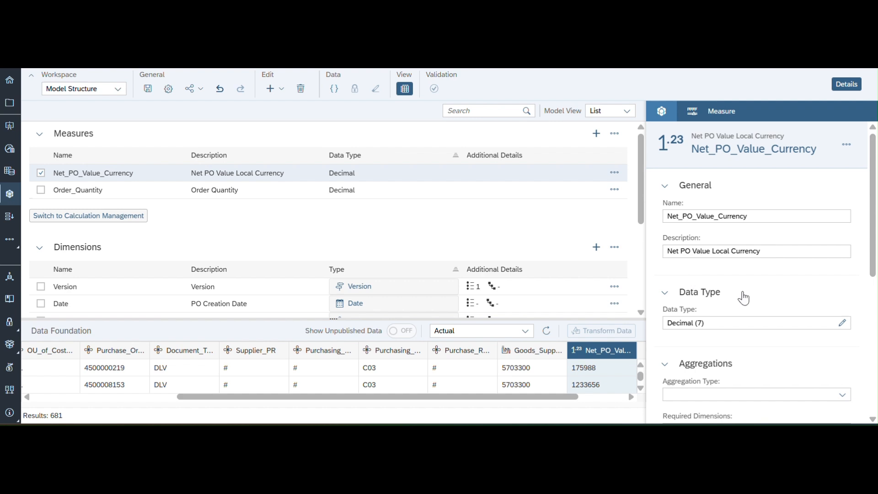
scroll(743, 295, "down", 2)
scroll(744, 295, "down", 6)
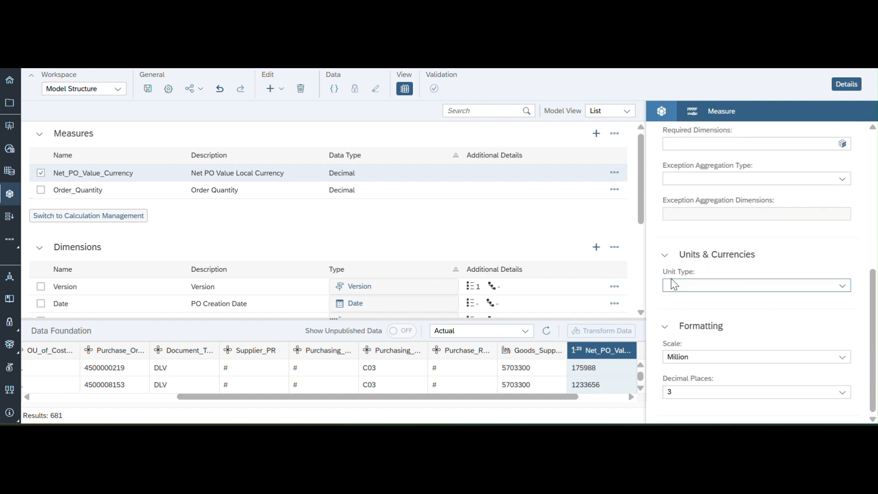
left_click(842, 285)
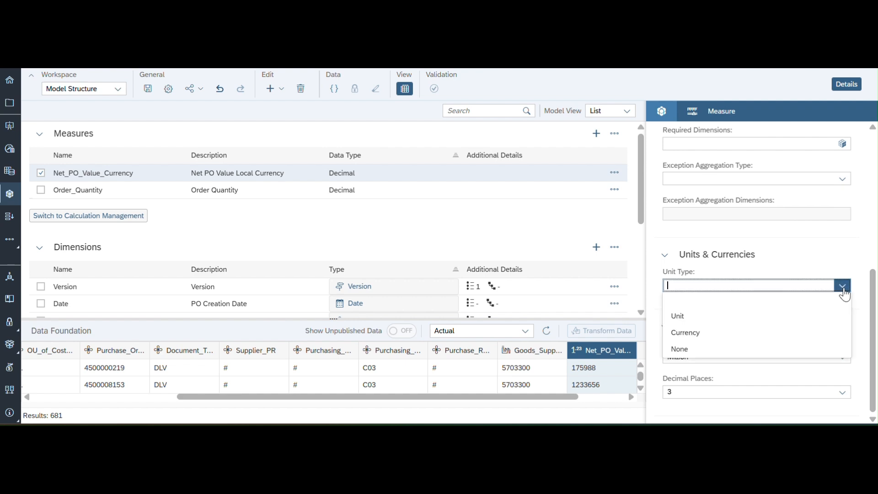
left_click(706, 340)
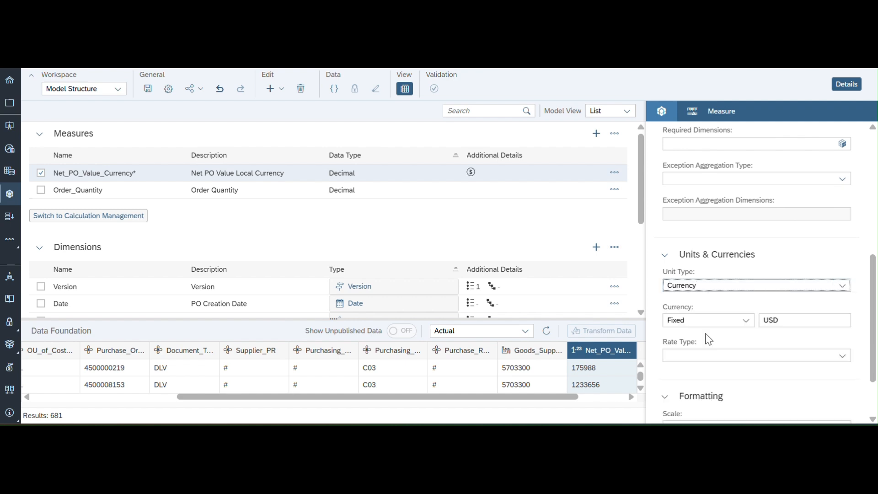
Take the Net_PO_Value_Currency measure's currency from the dimension attribute Goods_Supplier.currency, without choosing a rate type, and save the model.
left_click(744, 321)
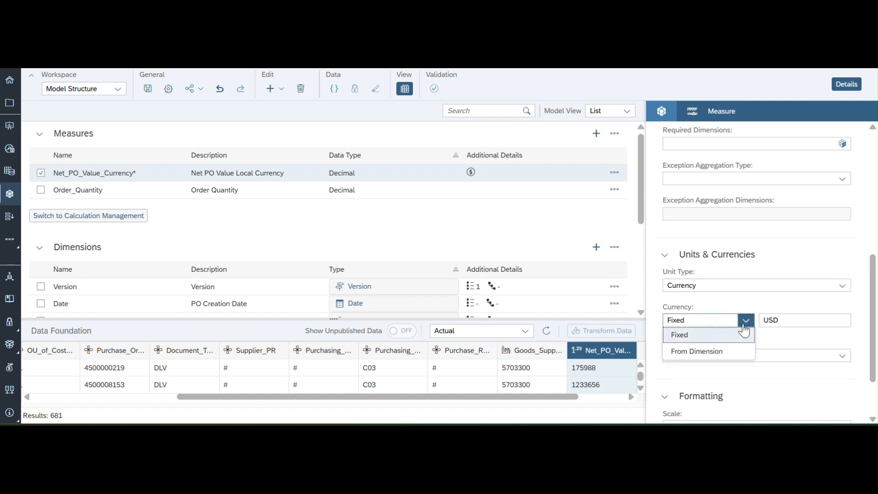
left_click(720, 352)
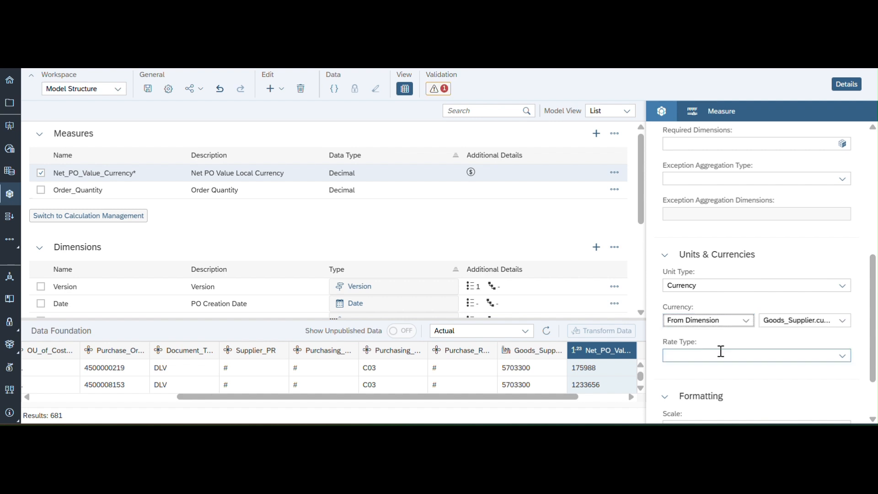
left_click(843, 320)
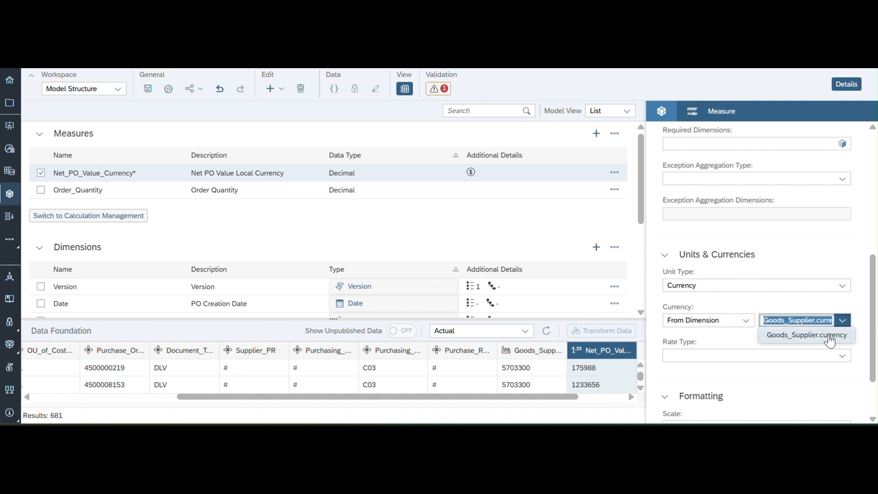
left_click(829, 335)
left_click(841, 356)
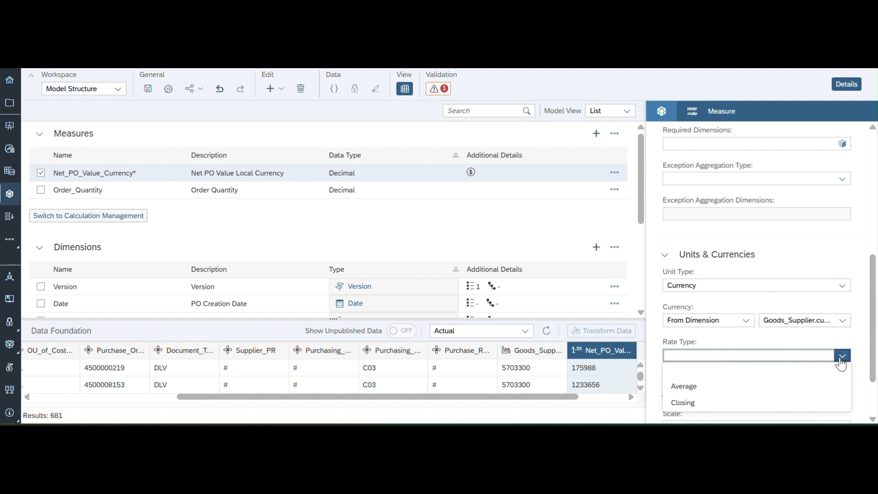
left_click(795, 343)
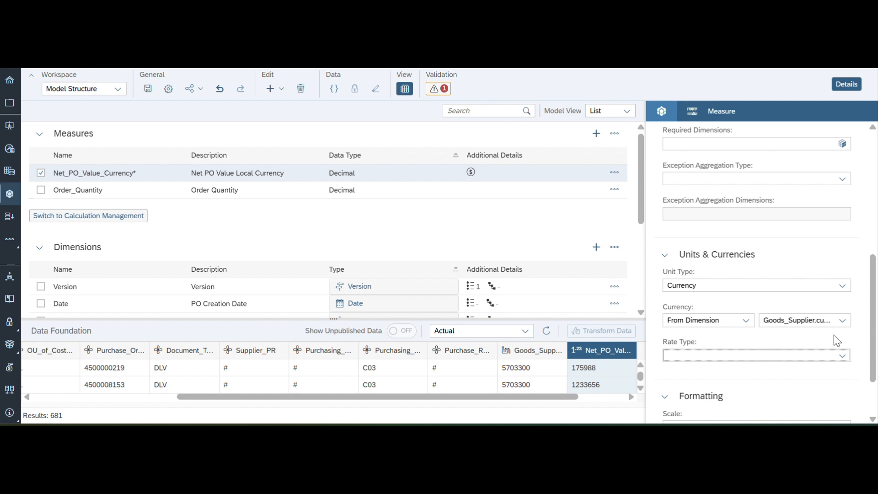
left_click(842, 320)
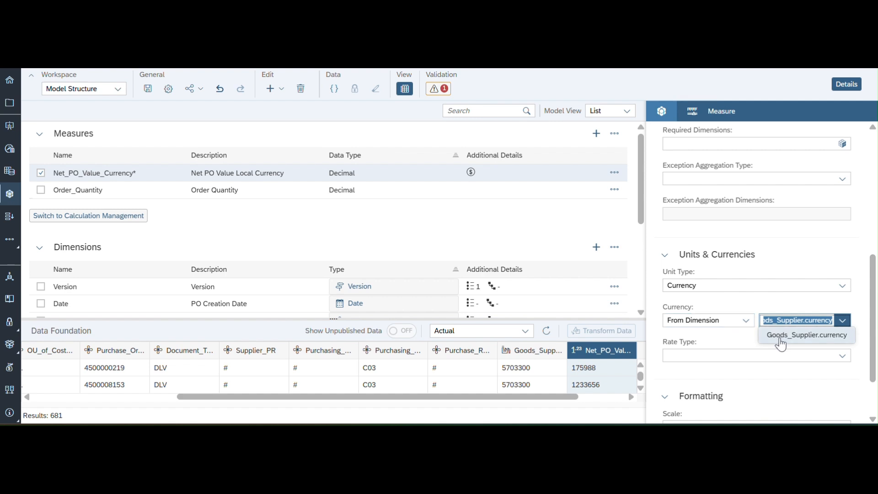
left_click(846, 336)
left_click(147, 90)
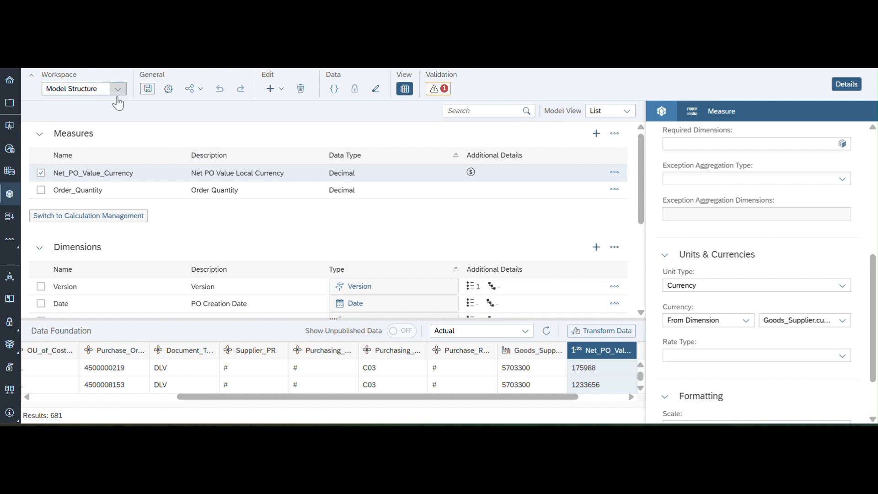
Switch to the calculations workspace and add a currency conversion measure named Net_PO_Group_Currency.
left_click(123, 224)
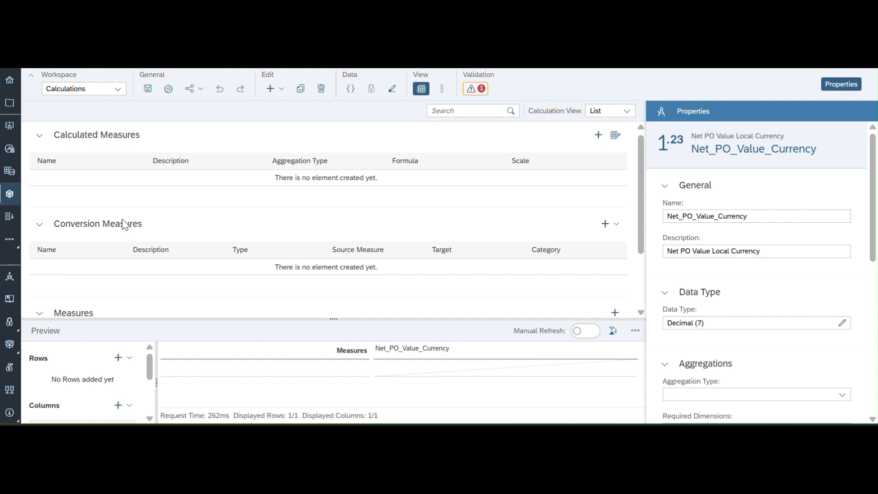
scroll(124, 224, "down", 1)
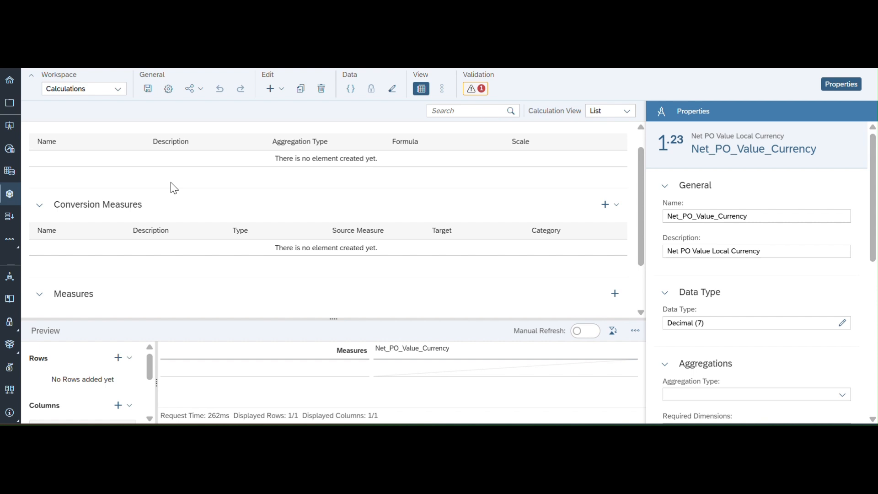
left_click(610, 207)
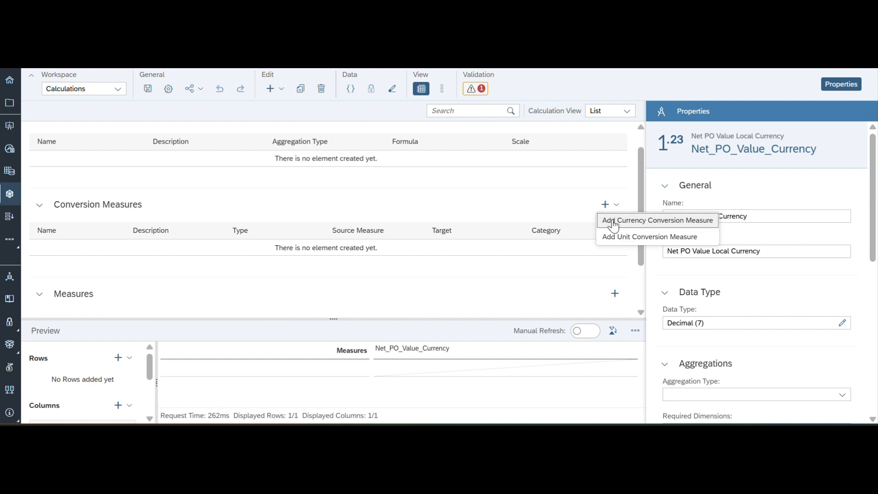
left_click(625, 227)
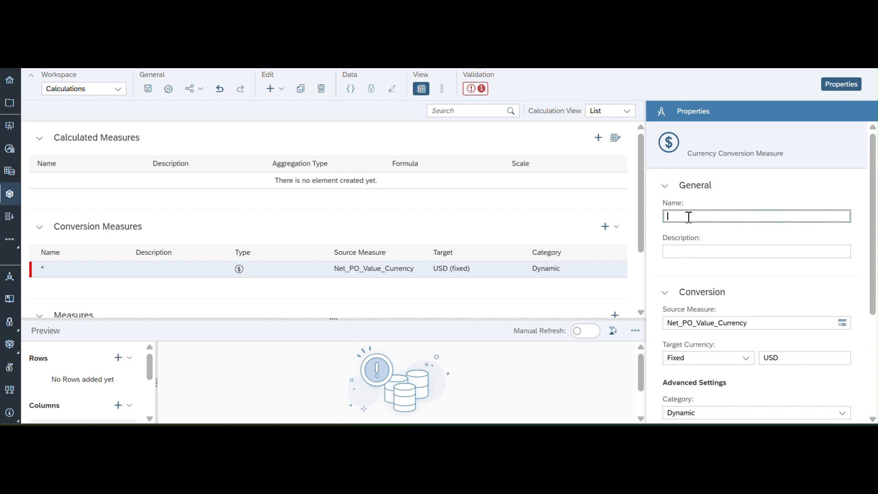
type("Net_PO")
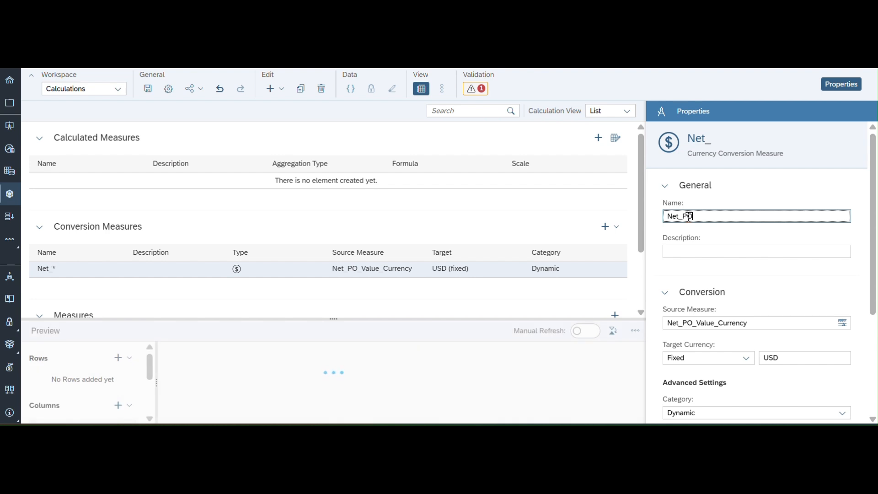
type("_Gro")
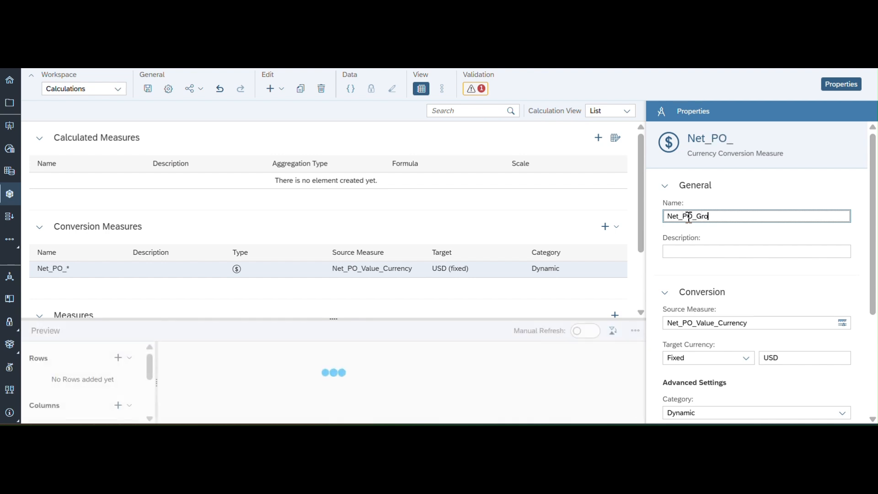
type("up_C")
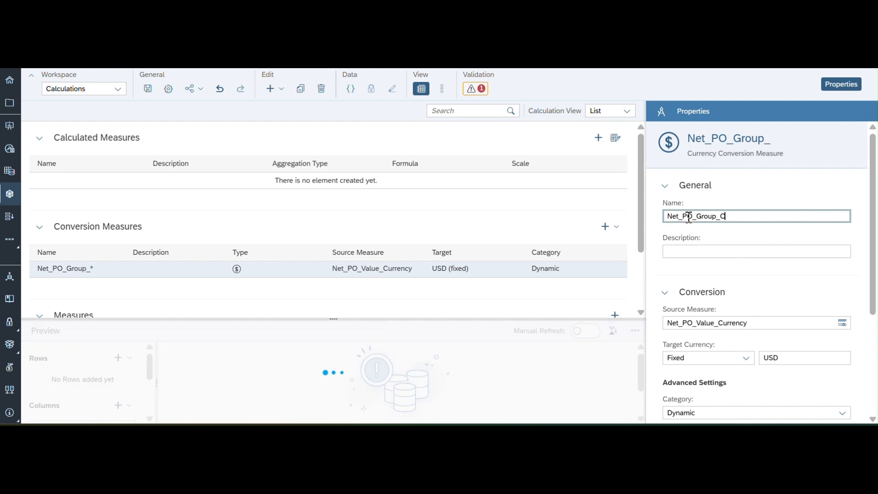
type("urrency")
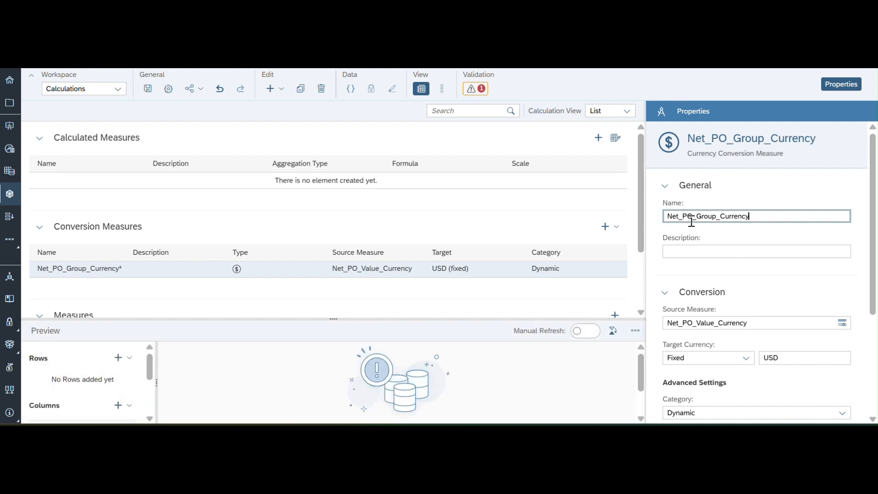
Enter "Net PO Value Group Currency" as the description of the conversion measure.
left_click(690, 252)
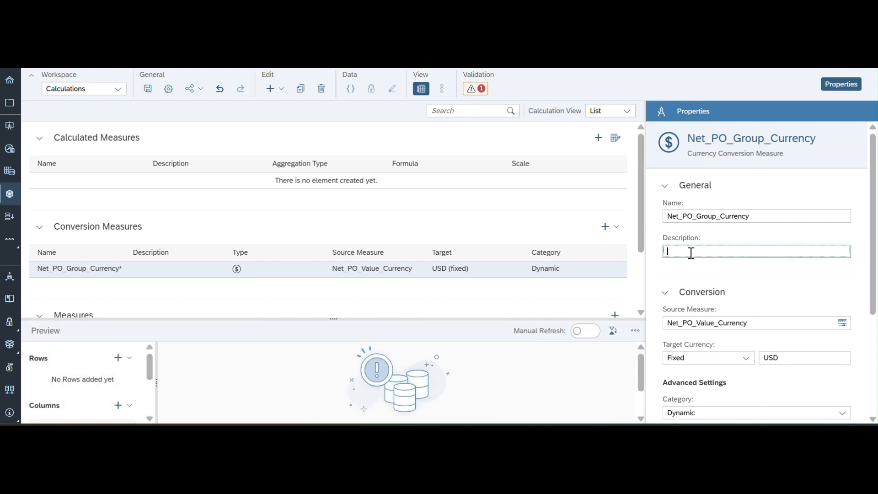
type("Net Po")
key("BackSpace")
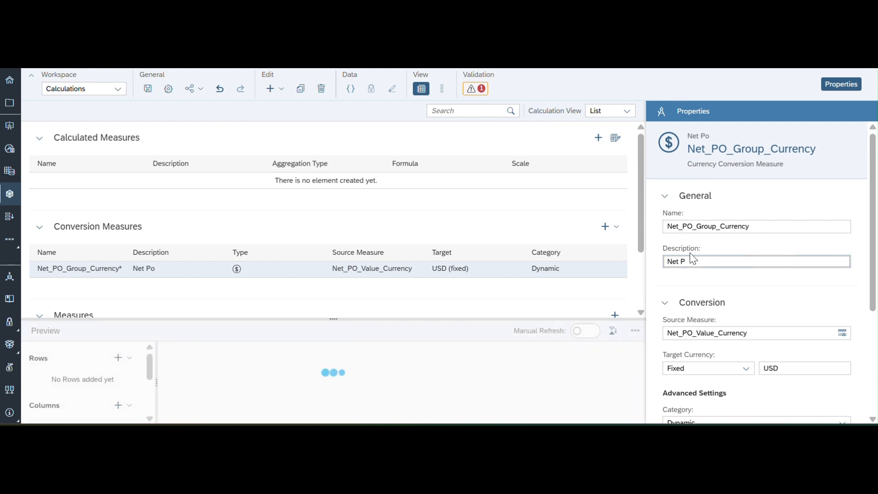
type("O Va")
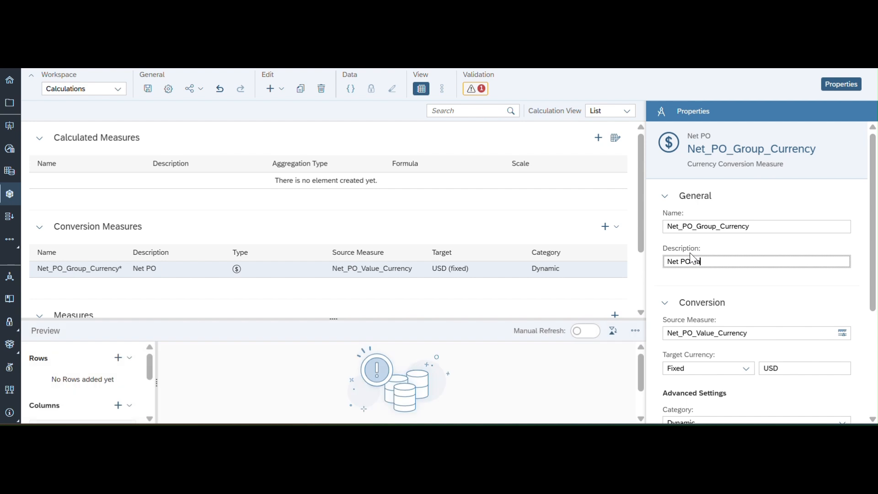
type("lue G")
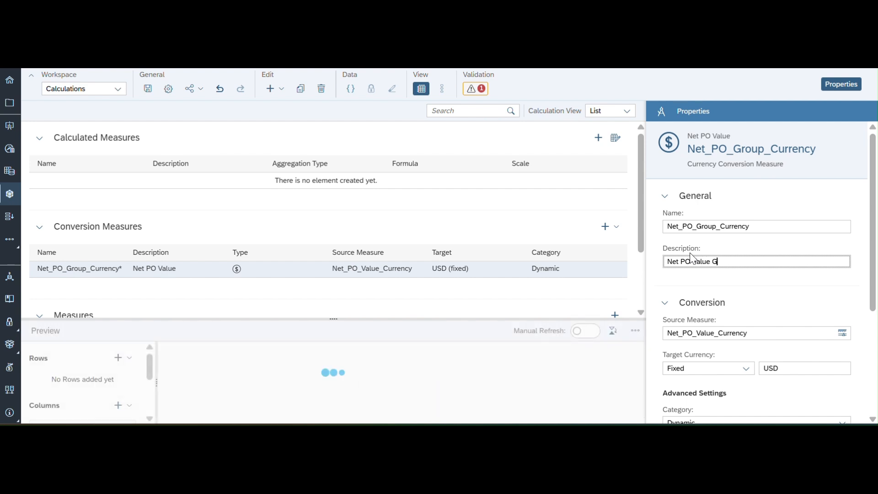
type("roup Currency")
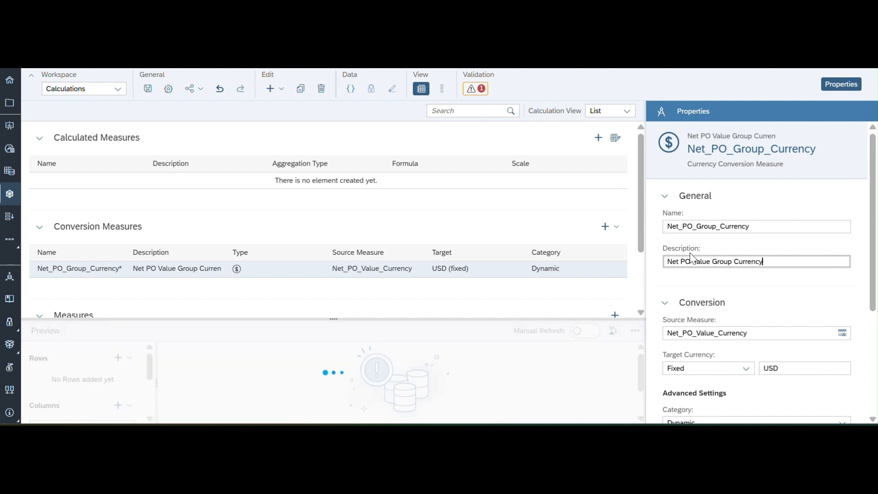
Confirm Net_PO_Value_Currency as the source measure of the conversion.
scroll(767, 309, "down", 2)
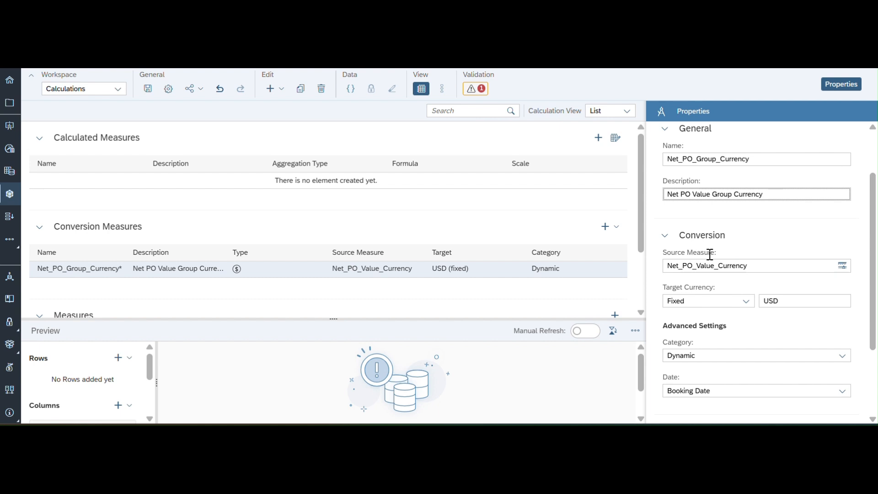
left_click(842, 267)
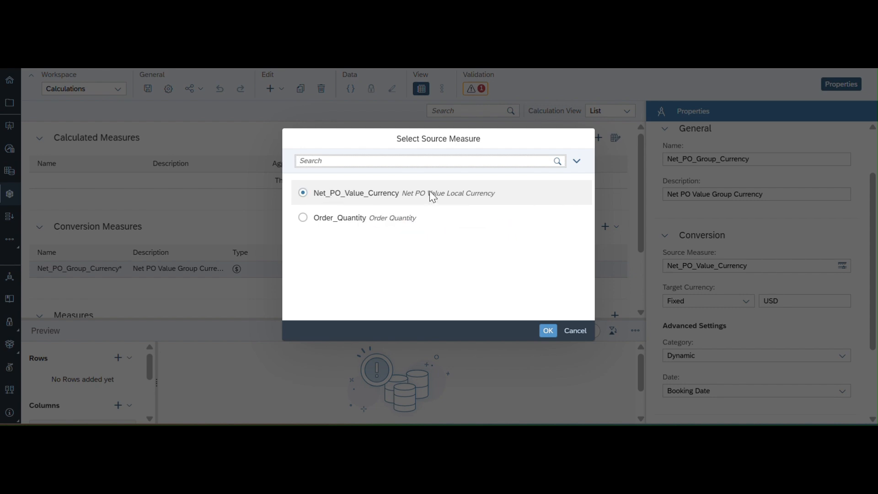
left_click(548, 330)
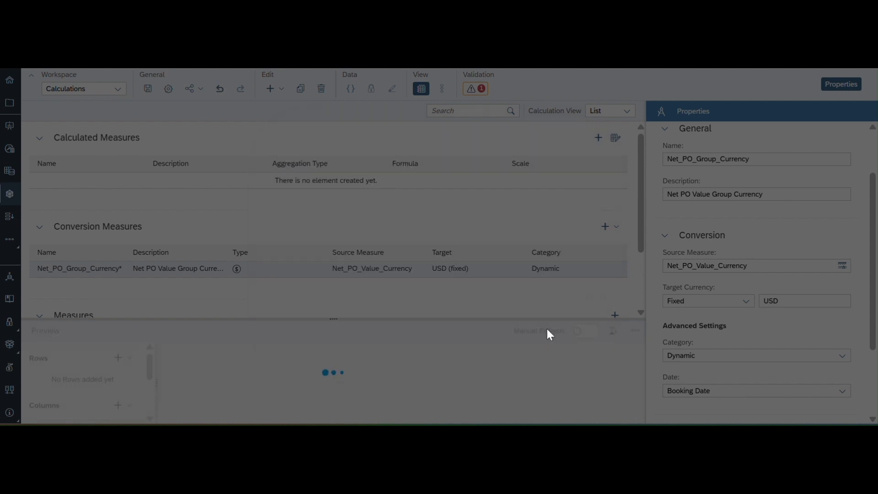
Set the conversion measure's target currency to the fixed value EUR.
left_click(747, 302)
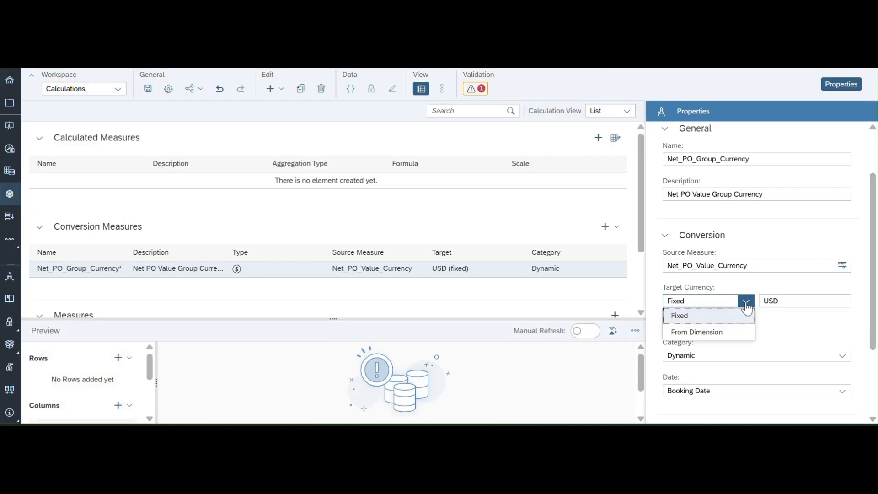
left_click(709, 316)
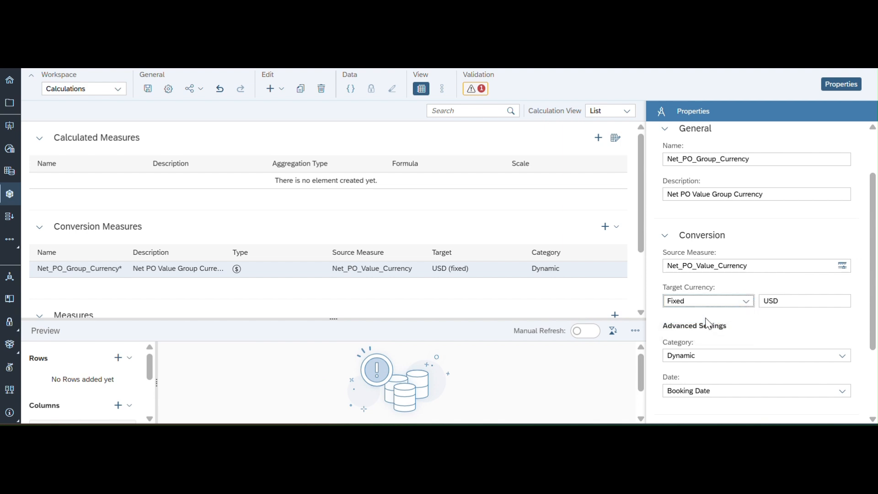
left_click(788, 300)
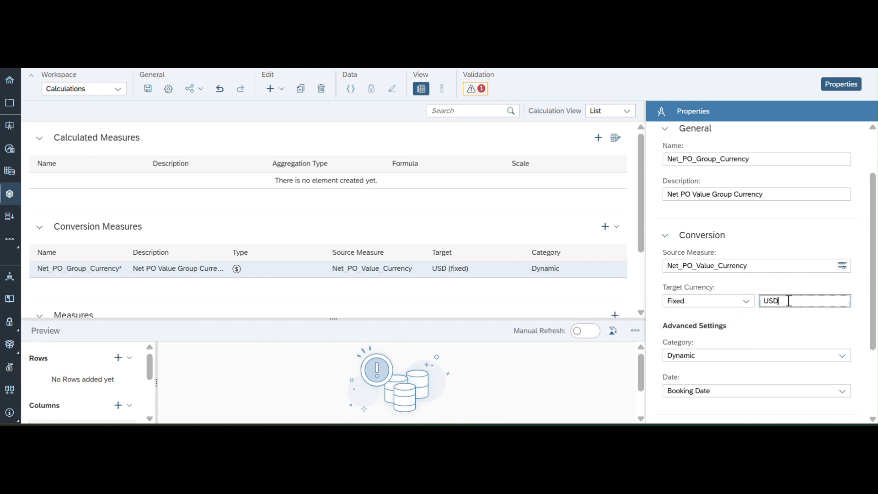
key("BackSpace")
key("BackSpace")
key("BackSpace")
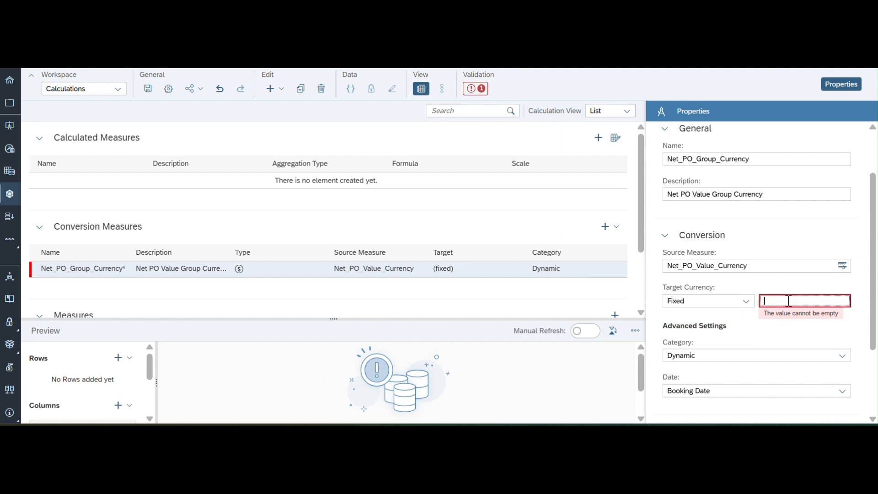
type("EUR")
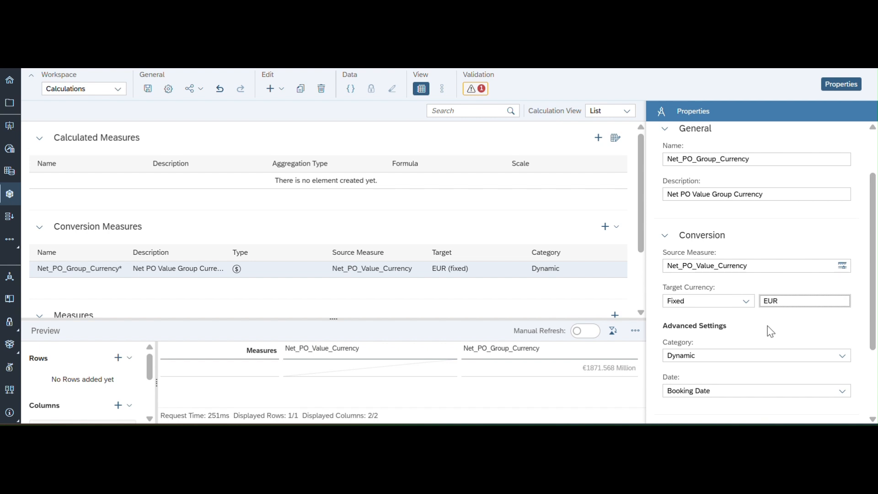
Set the conversion measure's category to Actuals and save the model.
left_click(841, 356)
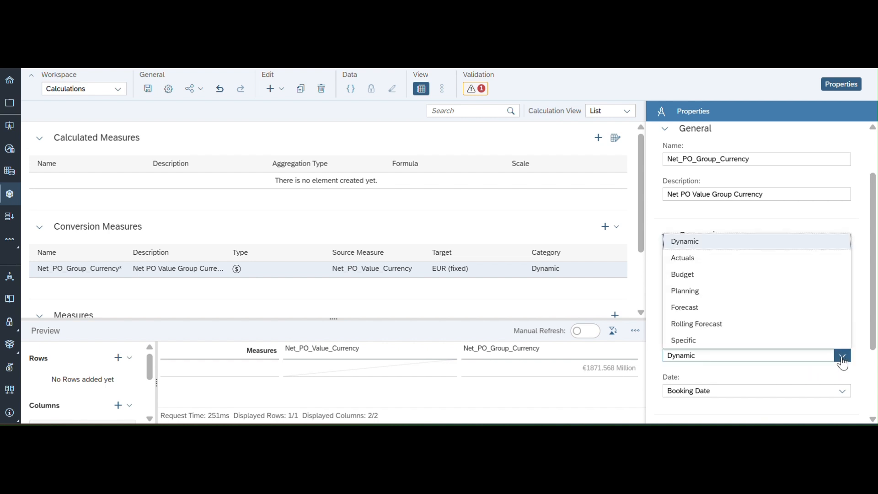
left_click(693, 266)
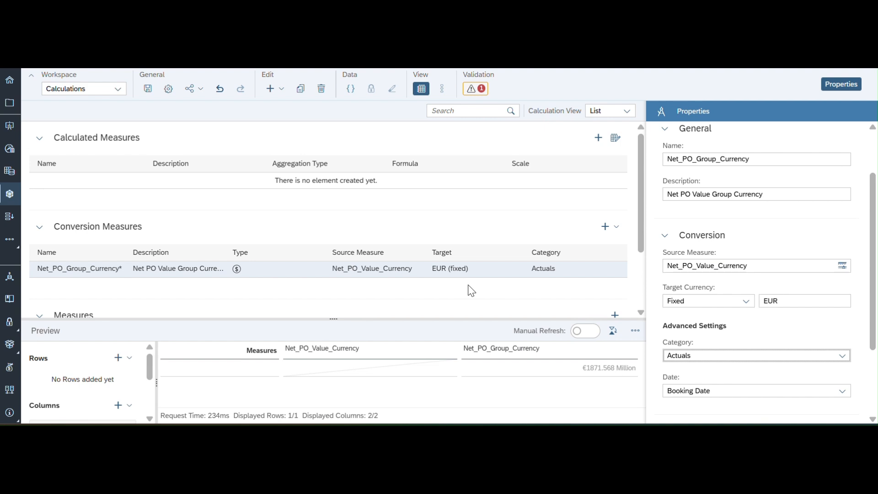
scroll(471, 290, "down", 3)
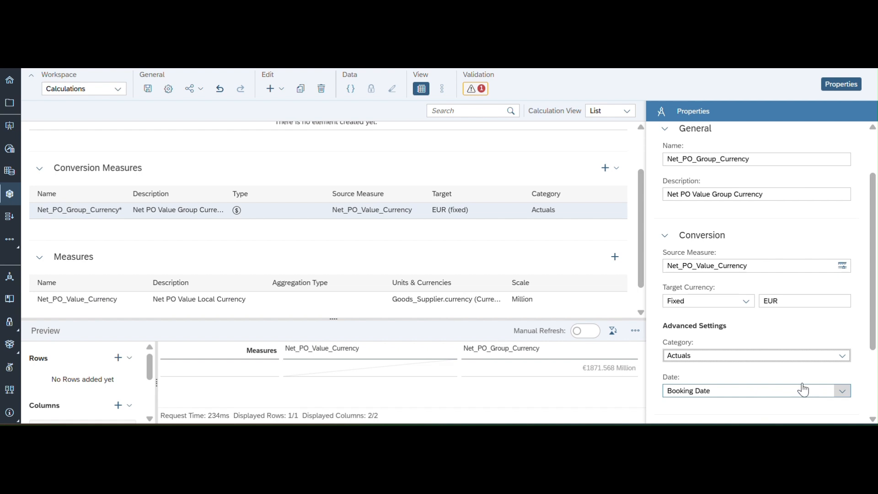
left_click(147, 89)
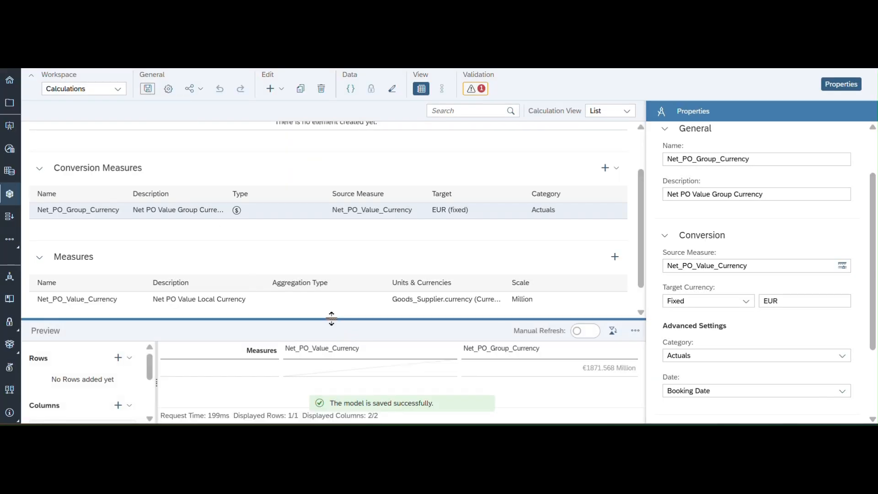
Enlarge the data preview to examine the local and group currency measures, and save the model again.
left_click_drag(332, 319, 329, 233)
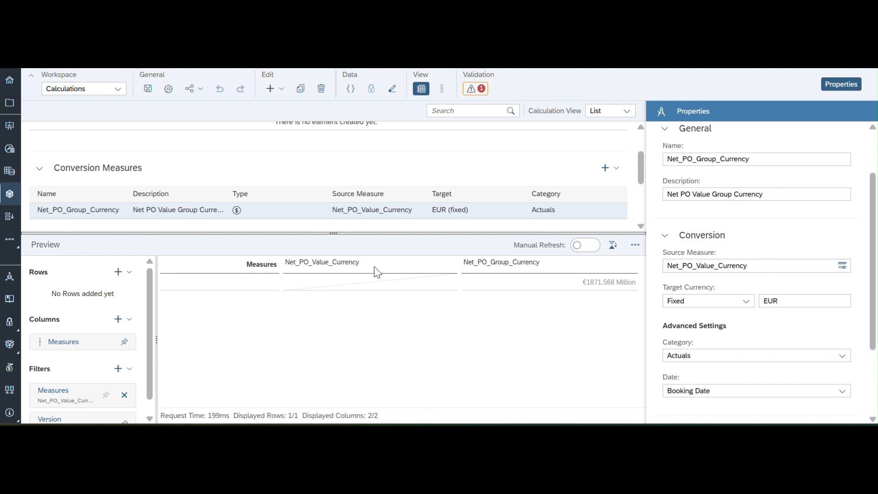
left_click(146, 93)
left_click(146, 93)
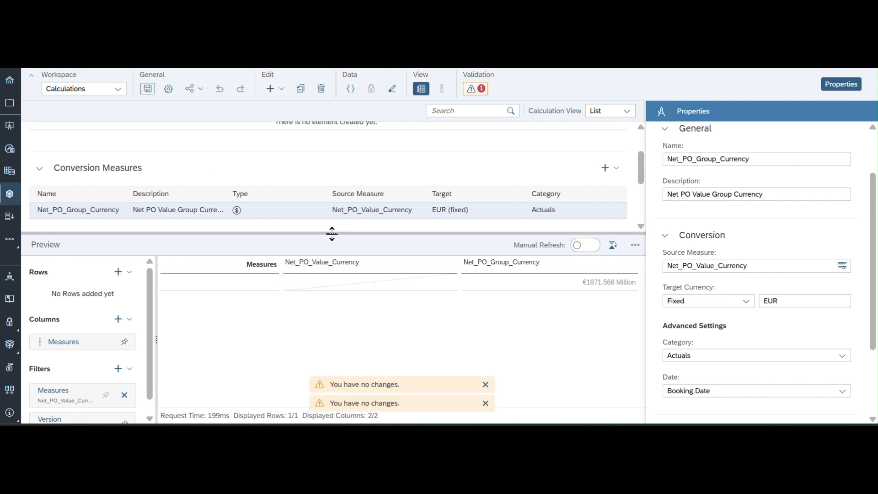
left_click_drag(332, 233, 333, 207)
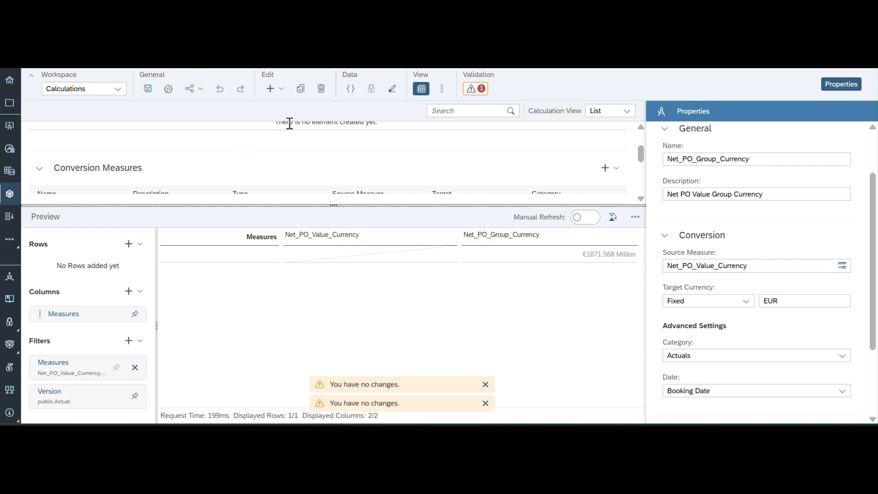
Leave the model, open the Currency Story Demo story from the files and switch it to edit mode.
left_click(321, 68)
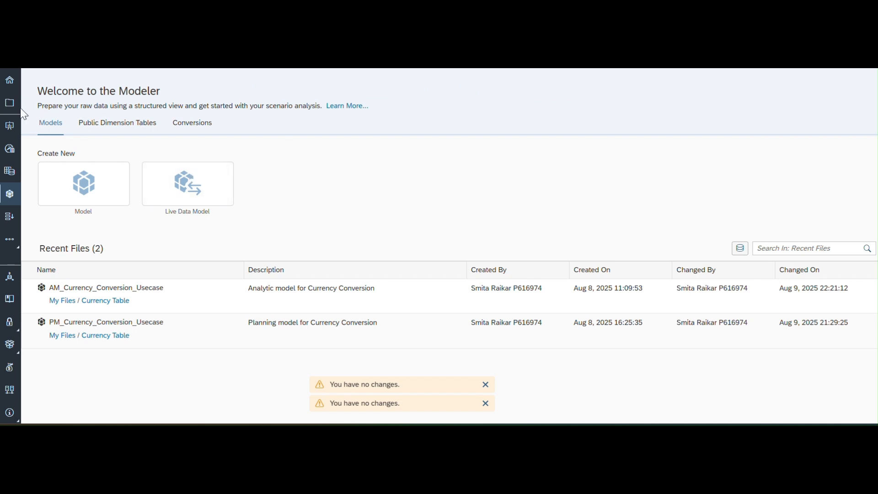
left_click(8, 106)
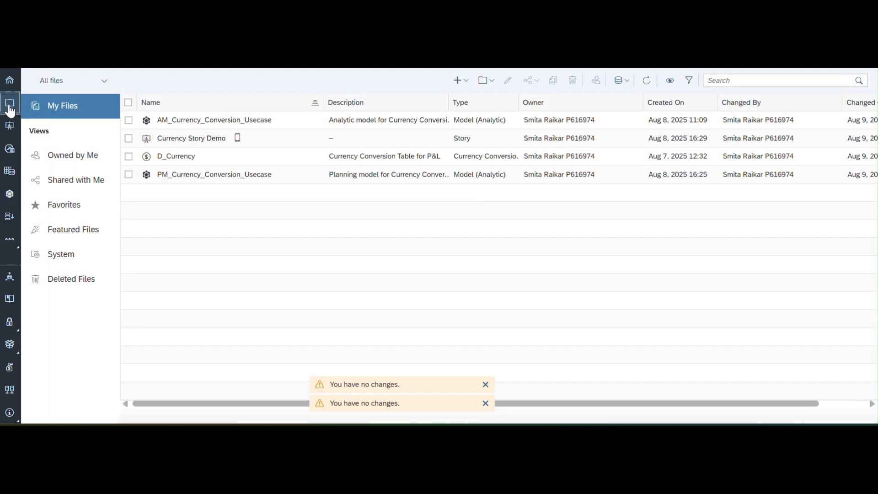
left_click(198, 138)
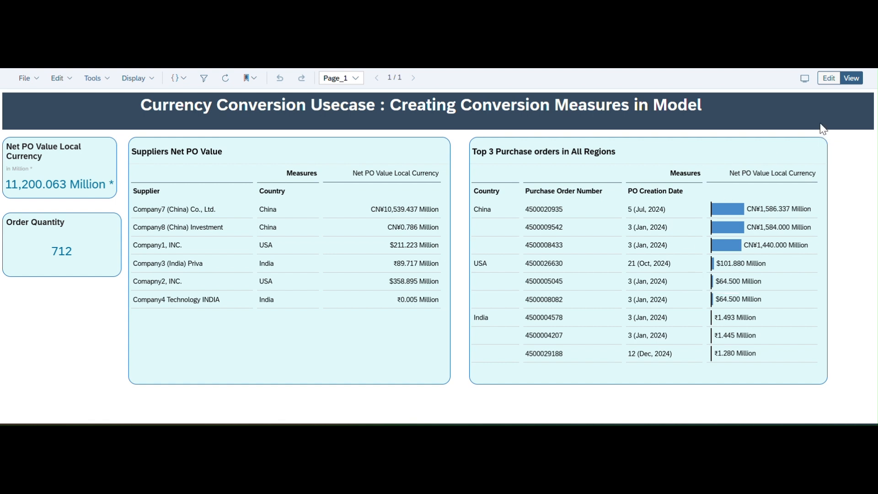
left_click(829, 79)
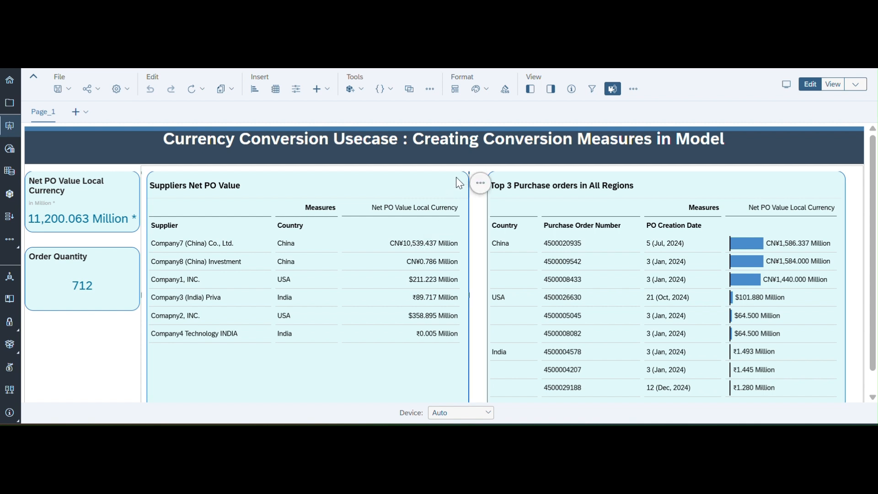
Add the Net PO Value Group Currency measure to the Suppliers Net PO Value table.
left_click(552, 90)
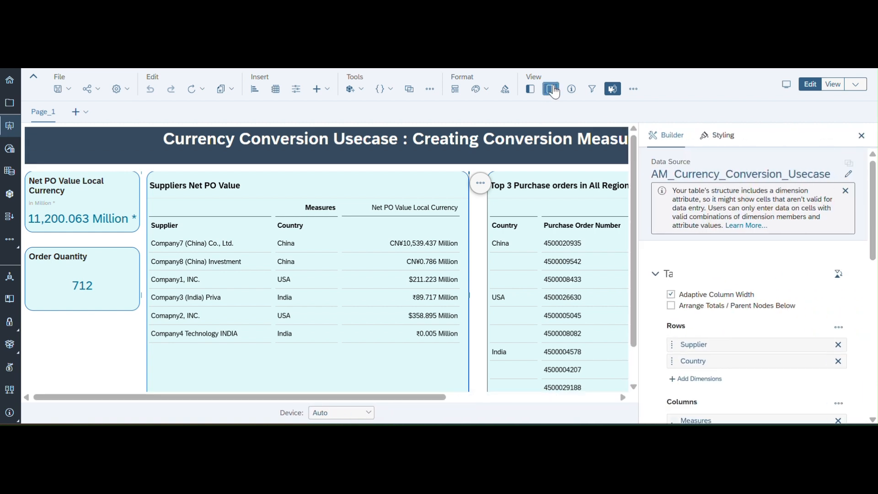
scroll(742, 342, "down", 5)
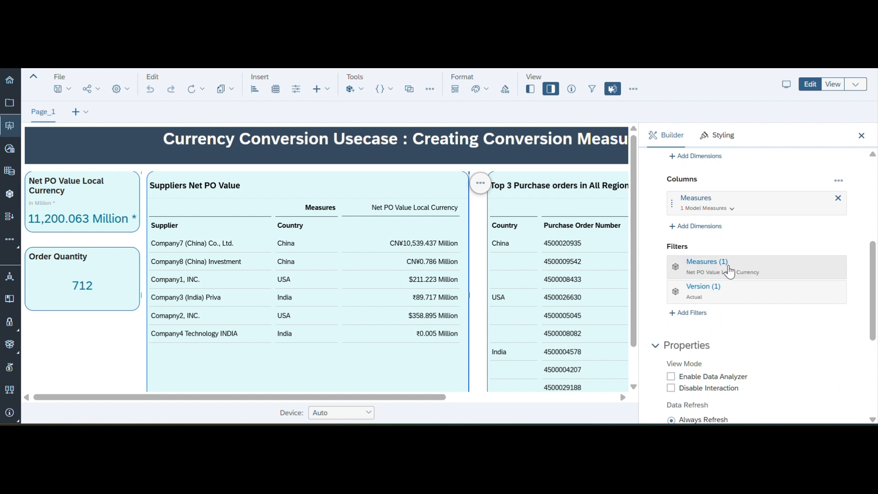
left_click(721, 265)
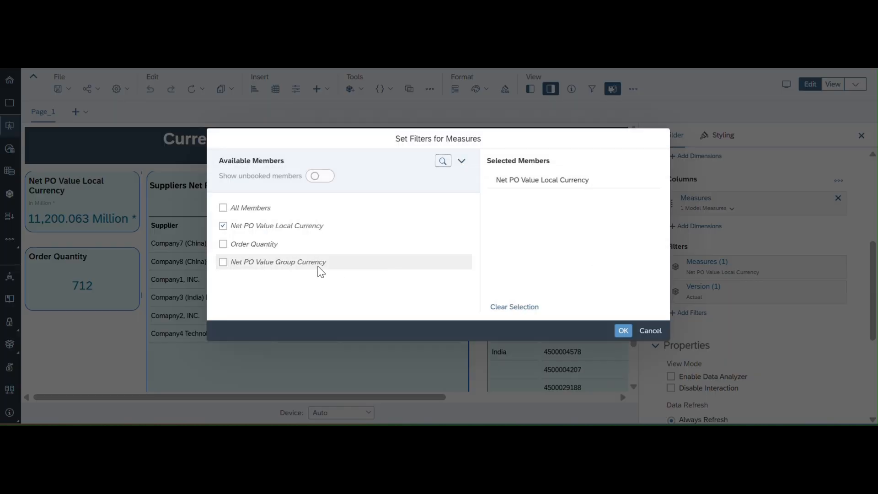
left_click(223, 262)
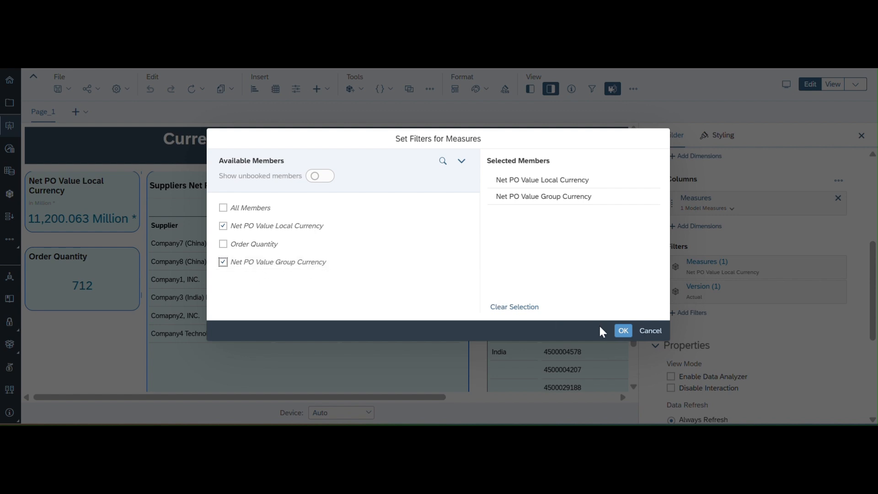
left_click(623, 331)
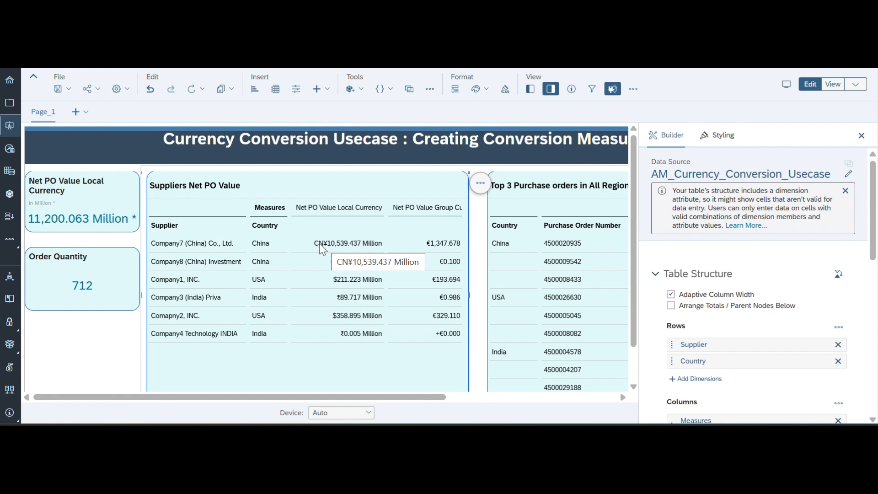
mouse_move(433, 246)
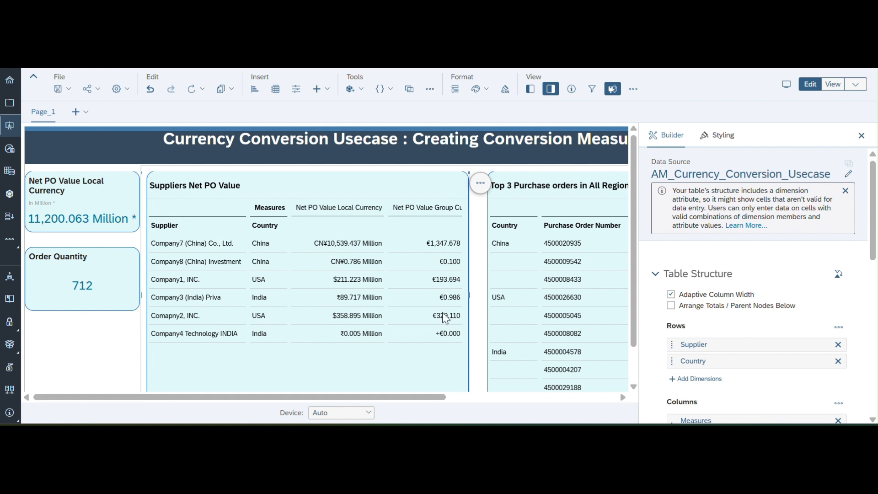
mouse_move(448, 337)
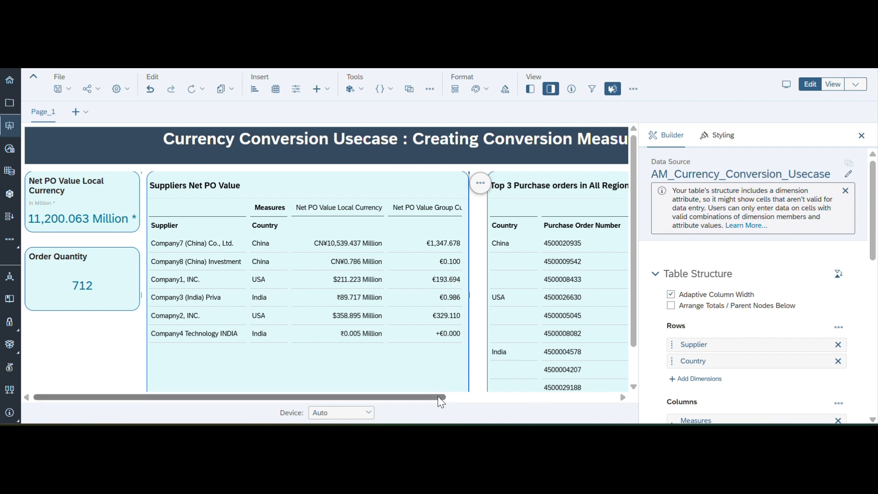
Add the Net PO Value Group Currency measure to the Top 3 Purchase orders in All Regions table and save the story.
left_click(483, 393)
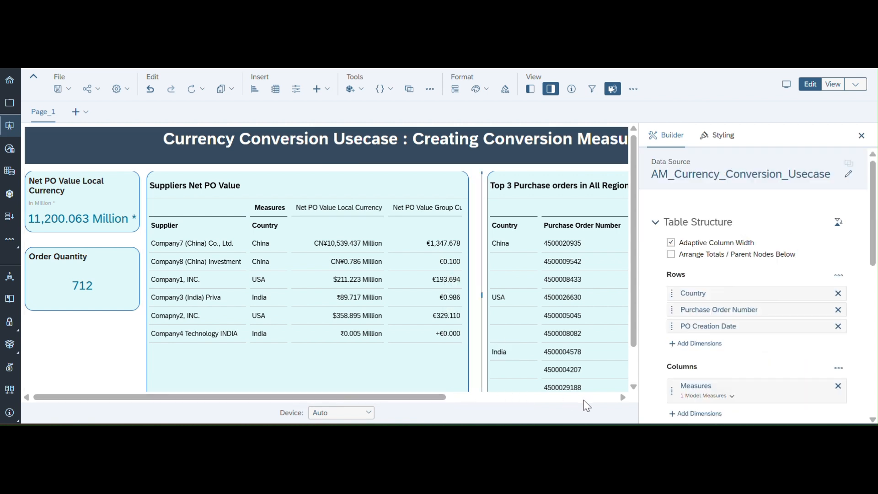
left_click(622, 396)
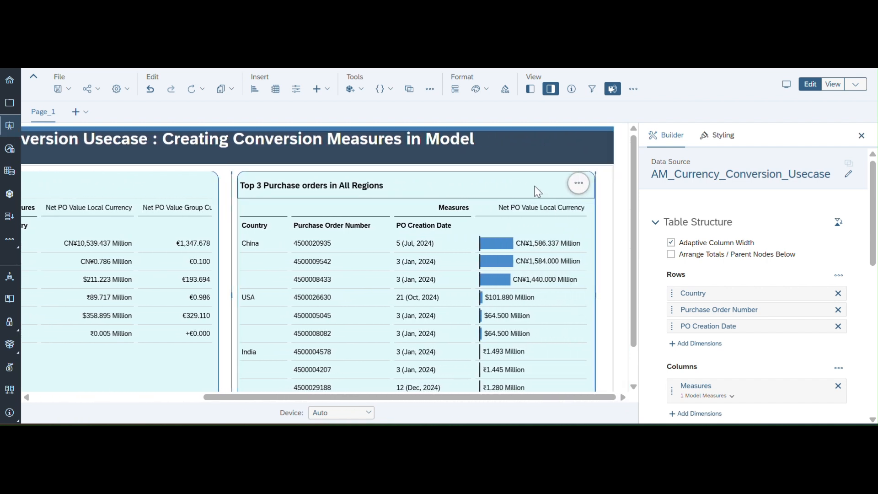
scroll(758, 374, "down", 3)
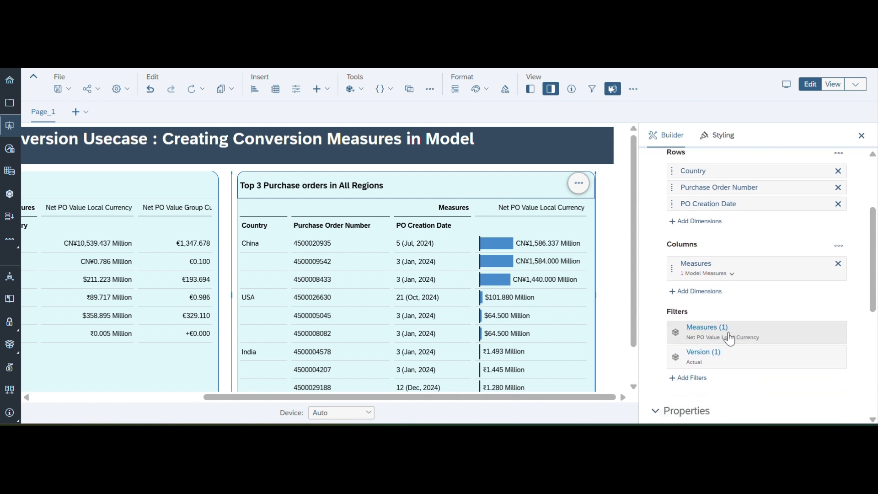
left_click(729, 338)
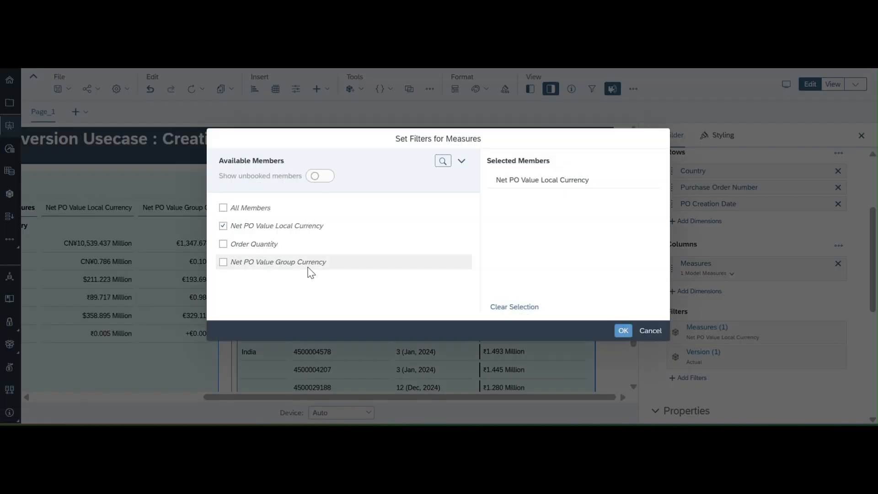
left_click(222, 264)
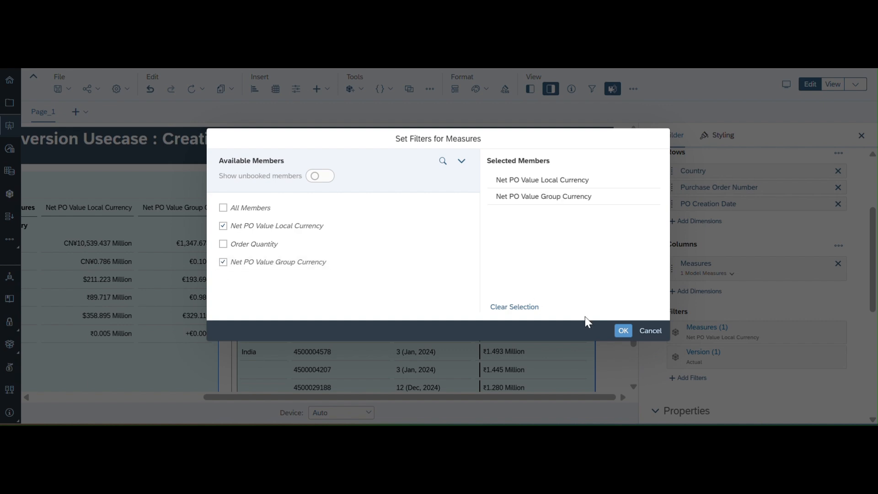
left_click(622, 336)
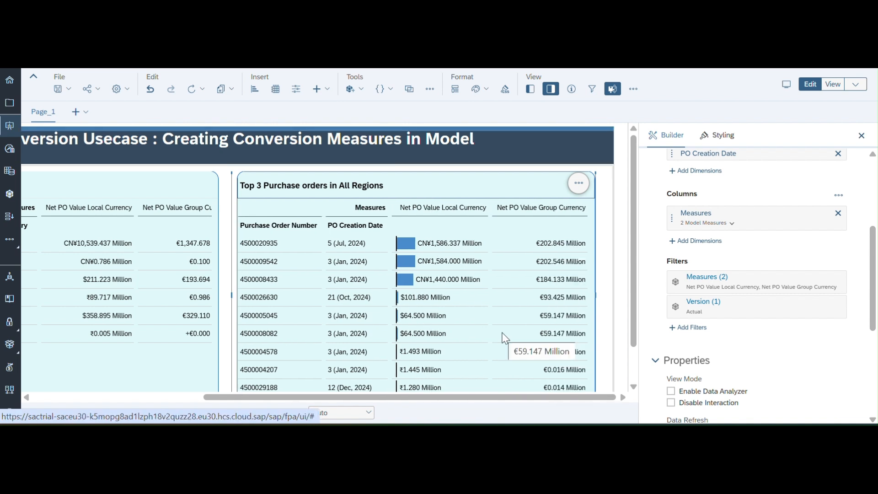
left_click(68, 90)
left_click(70, 98)
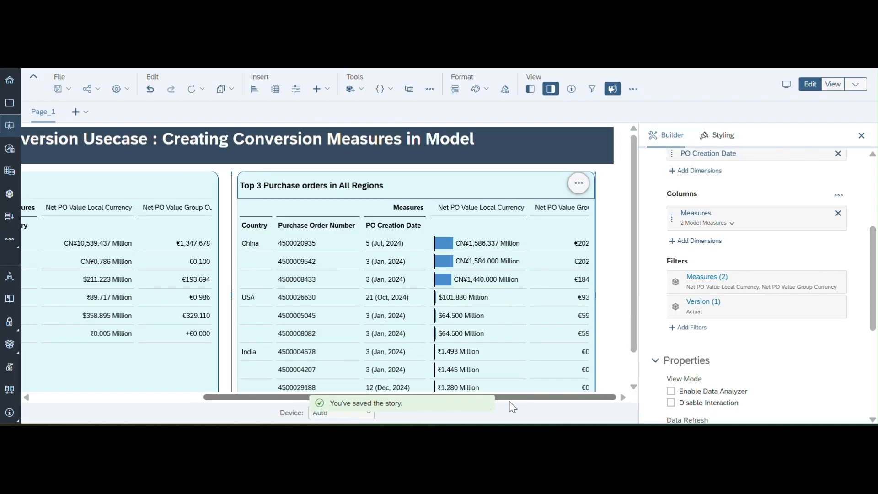
Duplicate the Net PO Value Local Currency numeric point chart.
left_click_drag(510, 398, 340, 397)
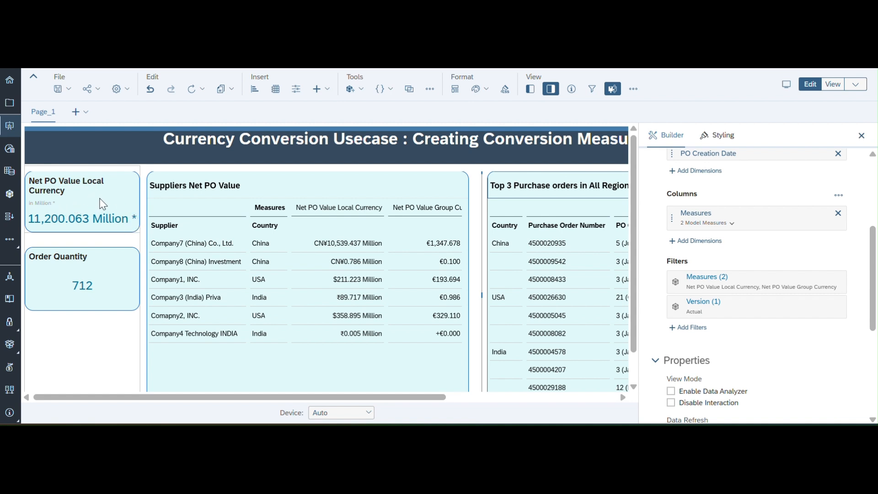
left_click(117, 194)
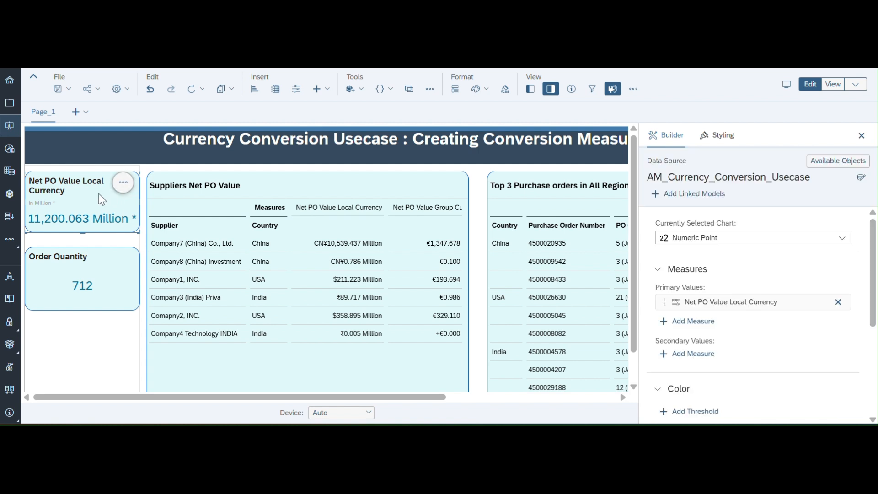
left_click(124, 183)
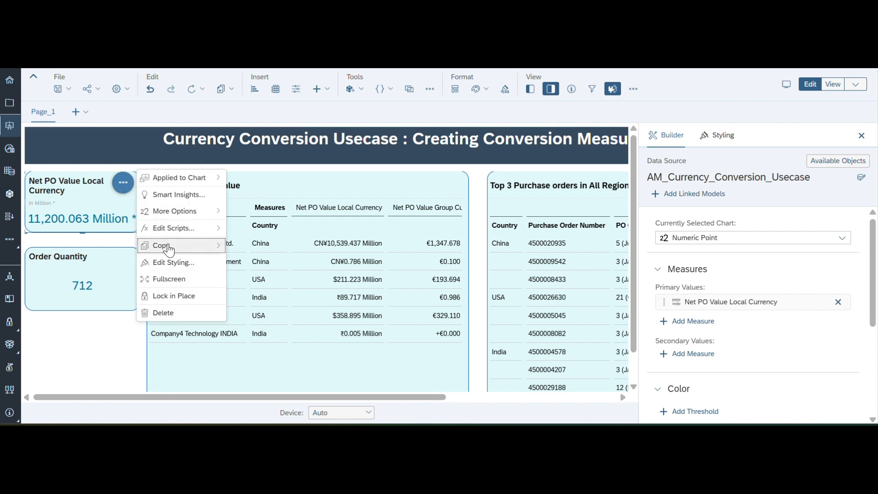
mouse_move(166, 245)
left_click(259, 277)
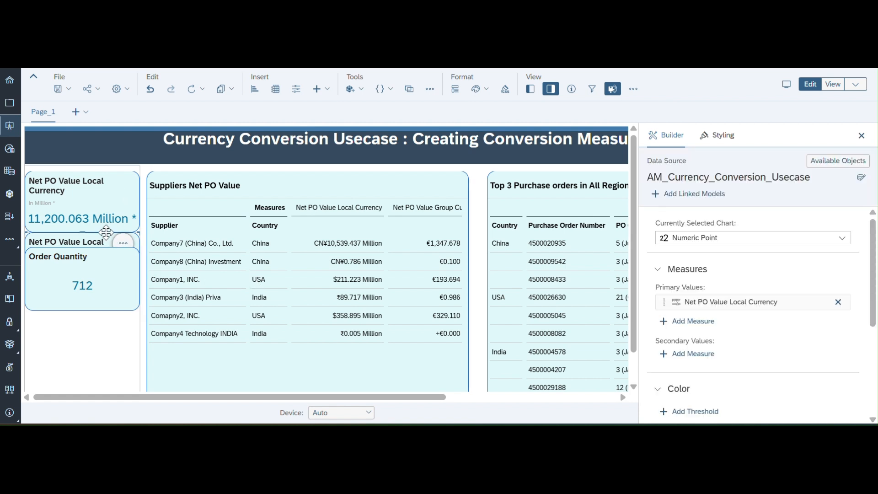
Try to move the duplicated numeric point chart down, and set its top margin to 40 px.
left_click_drag(106, 232, 110, 327)
left_click(721, 145)
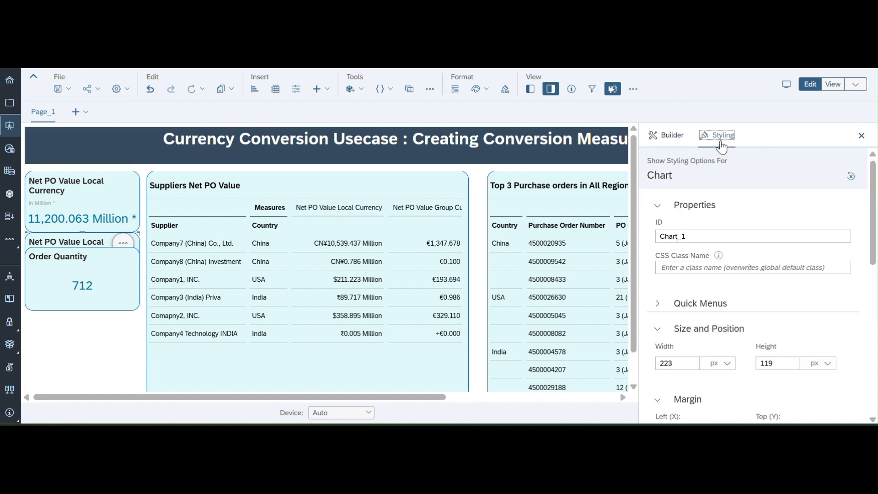
scroll(761, 345, "down", 5)
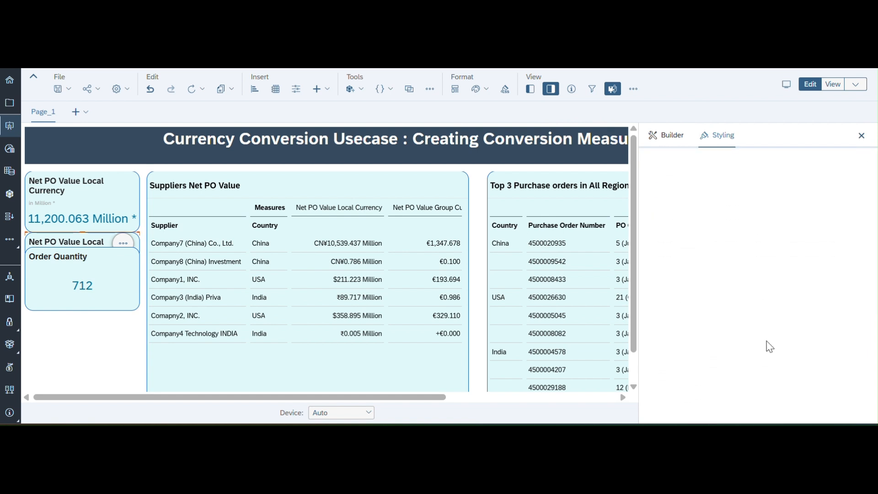
left_click(127, 240)
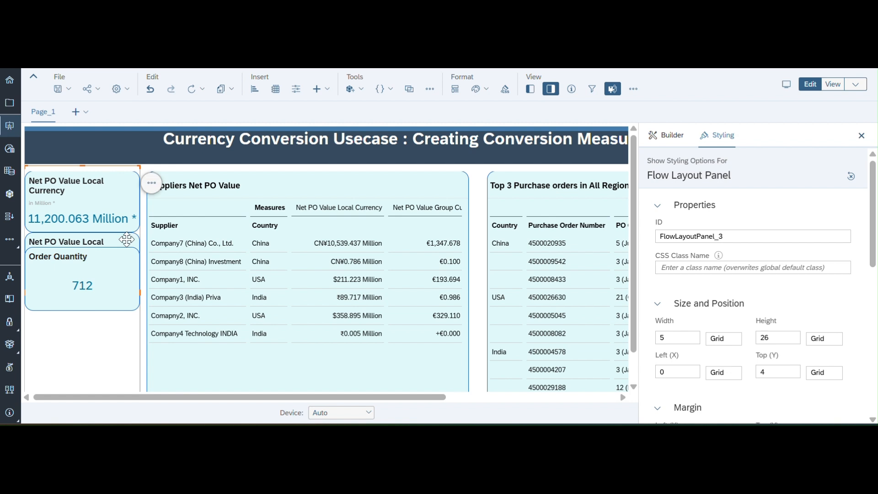
left_click(120, 239)
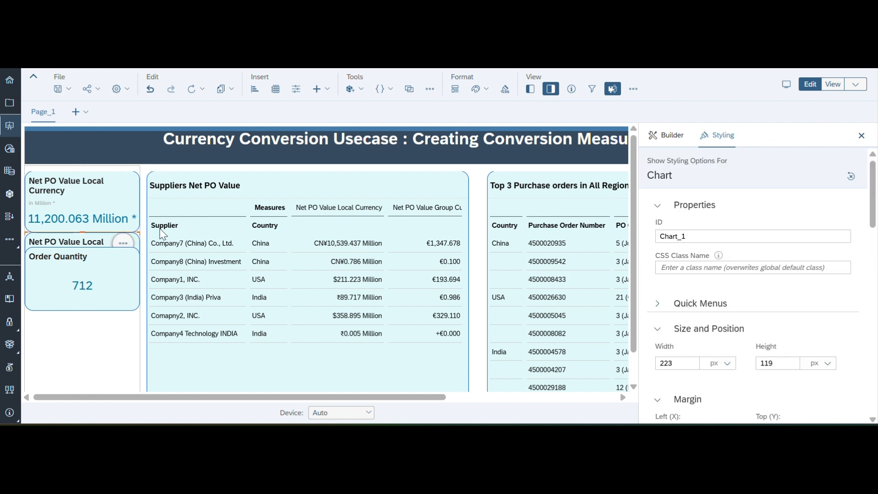
scroll(710, 297, "down", 3)
left_click(772, 310)
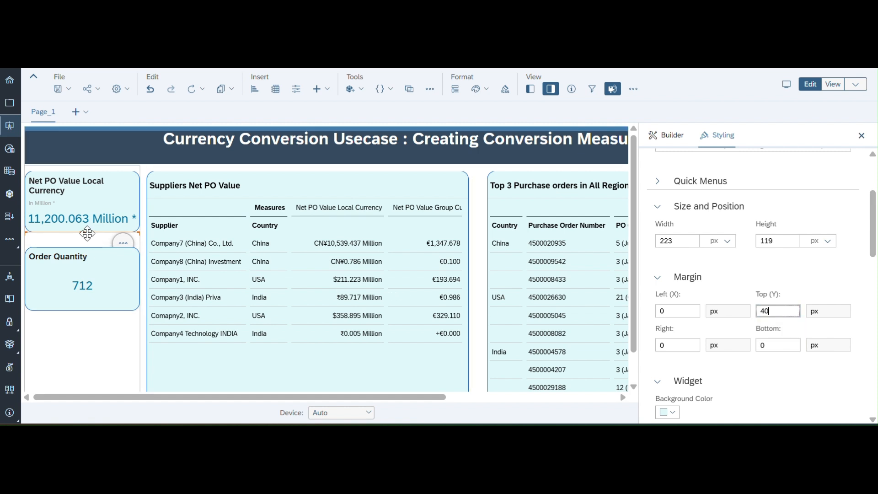
Move the Order Quantity chart (Chart_2) in the story outline into FlowLayoutPanel_3 with the two Net PO Value charts.
left_click(110, 268)
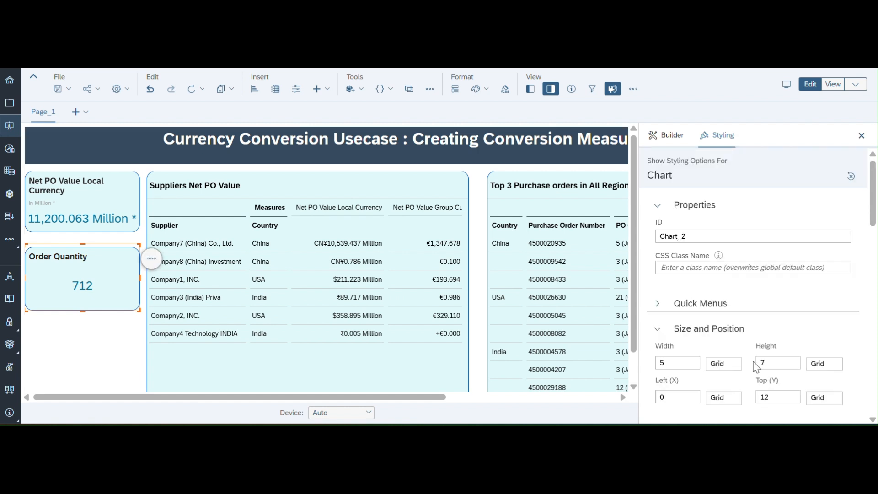
scroll(756, 367, "down", 5)
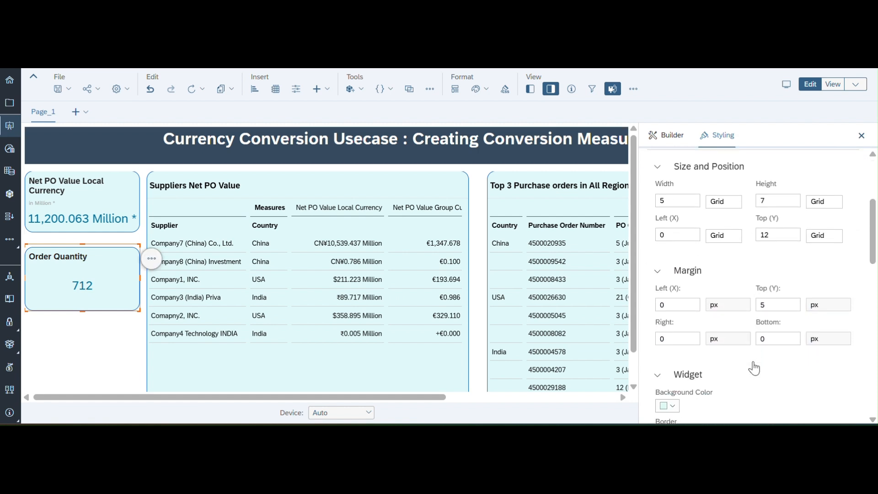
scroll(754, 368, "up", 2)
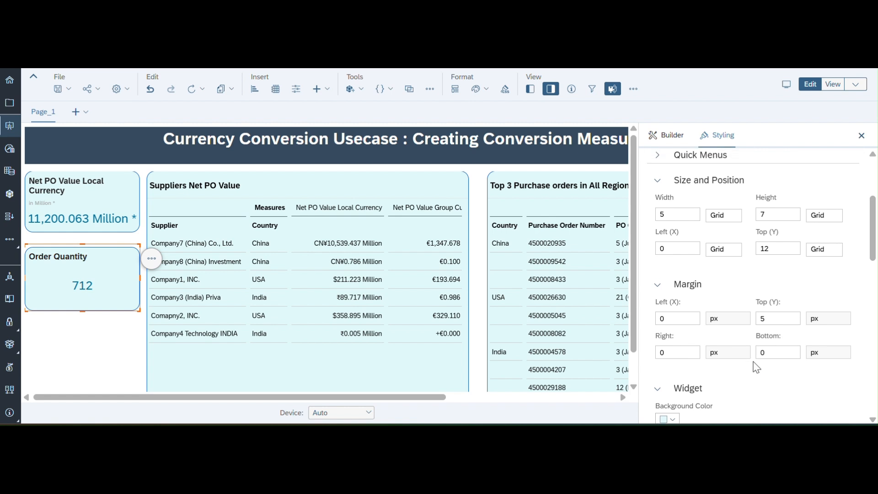
scroll(756, 368, "up", 2)
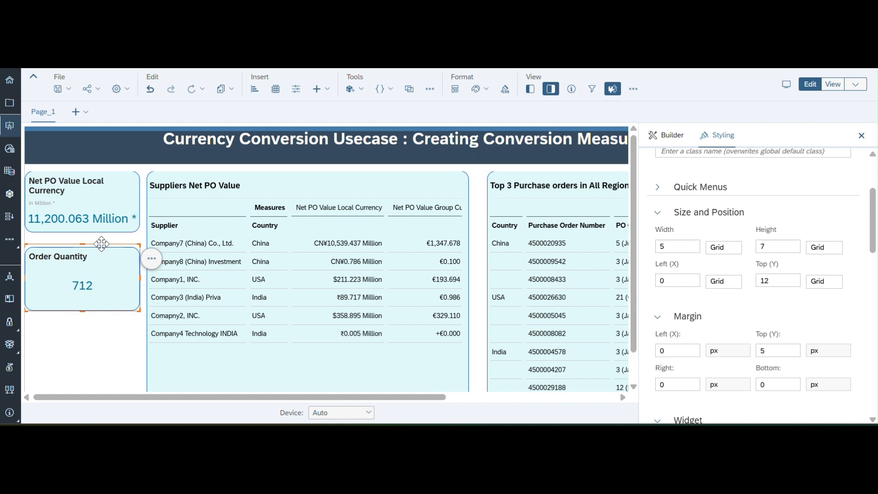
left_click(530, 89)
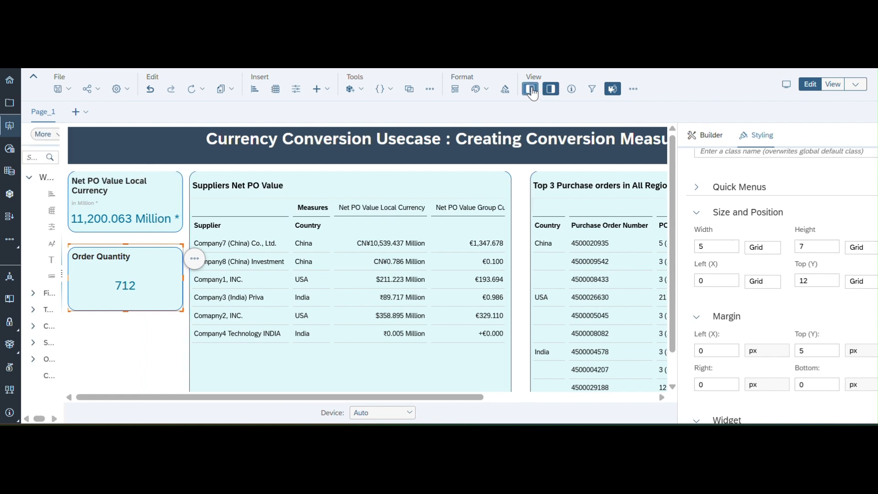
left_click(77, 134)
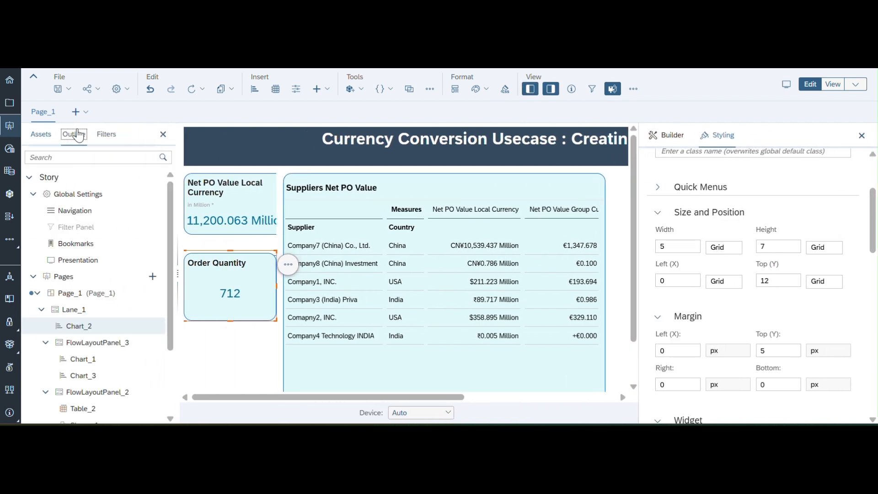
scroll(132, 361, "down", 3)
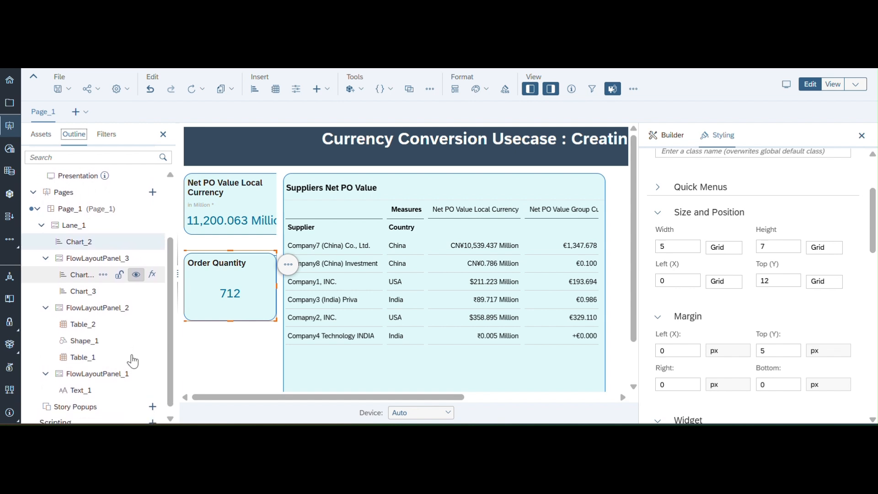
left_click(247, 249)
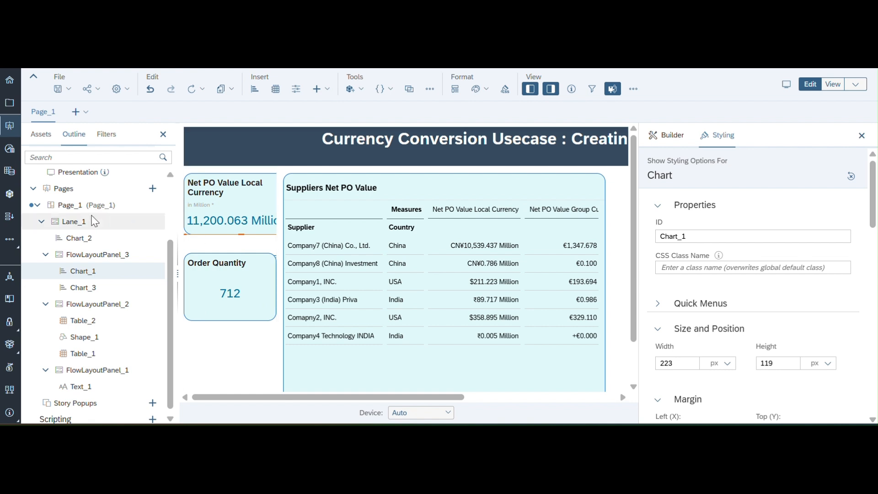
left_click(80, 239)
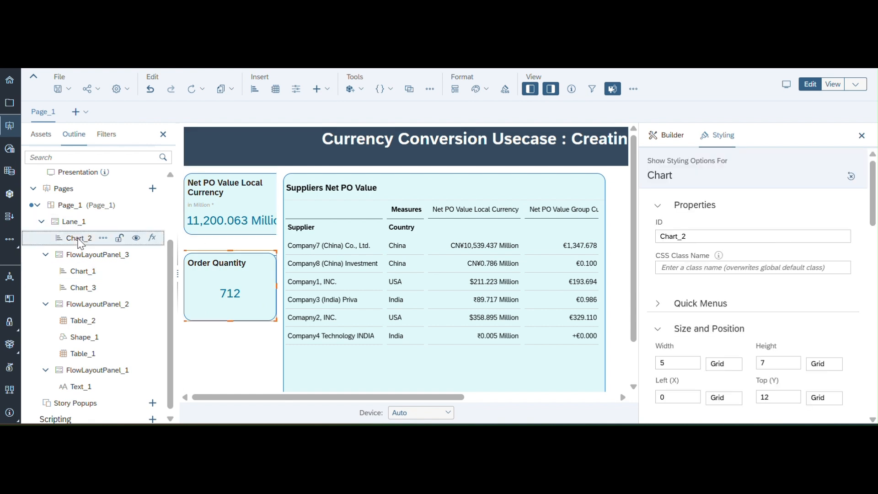
left_click_drag(72, 240, 83, 298)
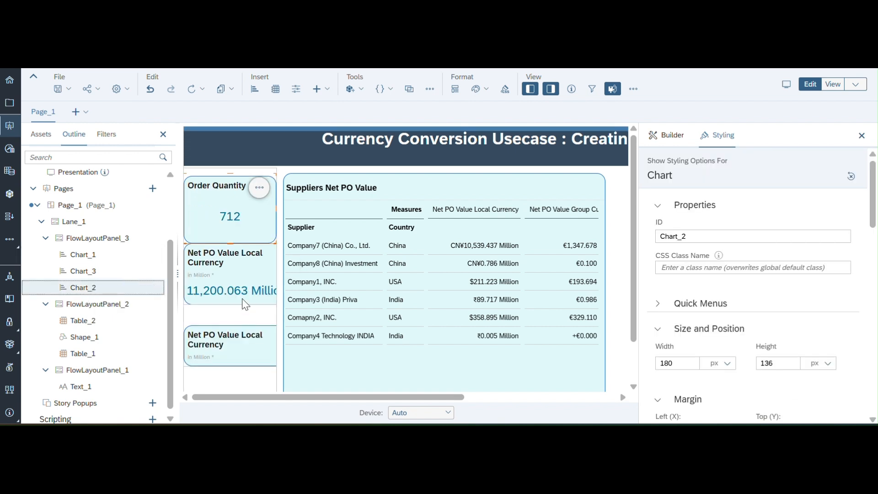
left_click(162, 134)
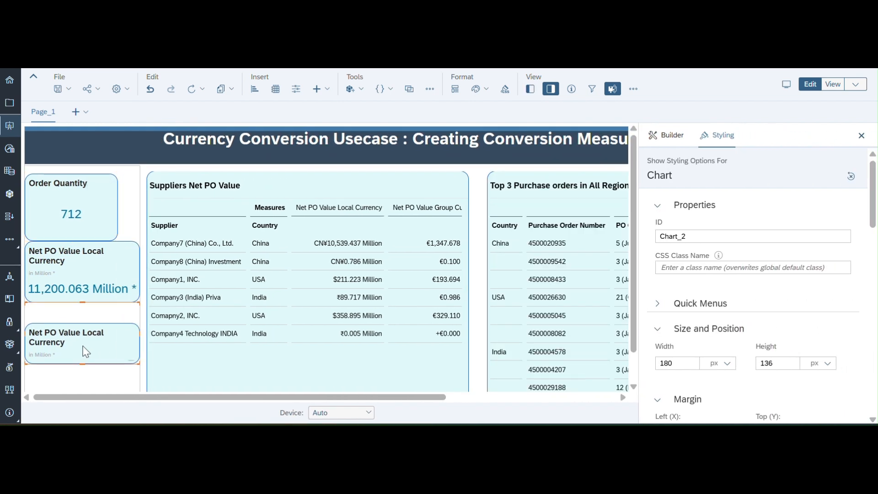
Increase the height of the lower Net PO Value chart (Chart_1) to about 159 px and set its top margin to 10 px.
left_click_drag(81, 361, 81, 384)
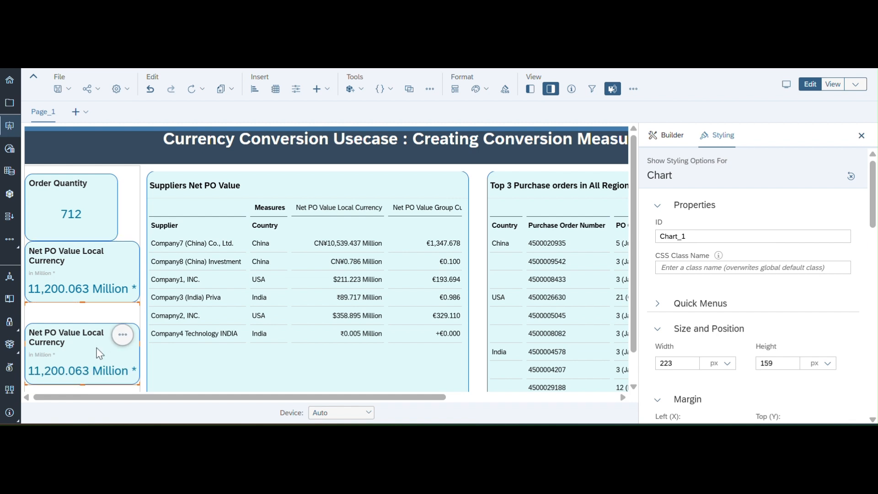
scroll(760, 328, "down", 3)
left_click(772, 313)
type("40")
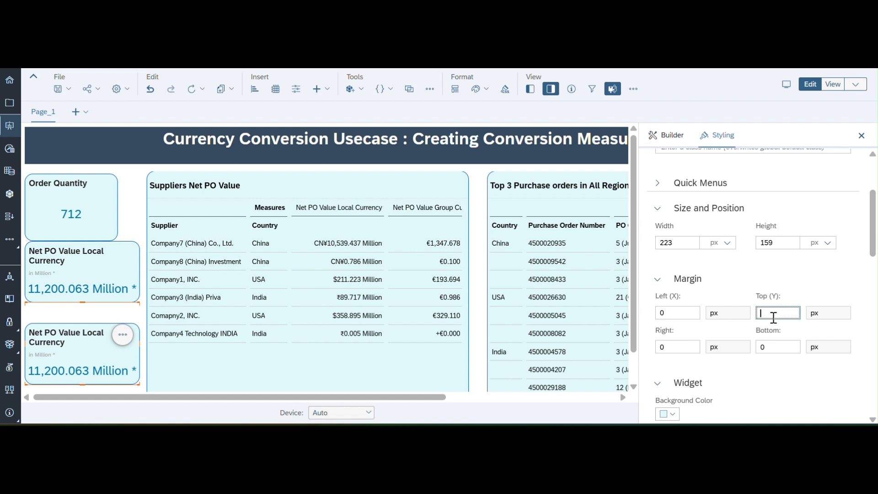
type("5")
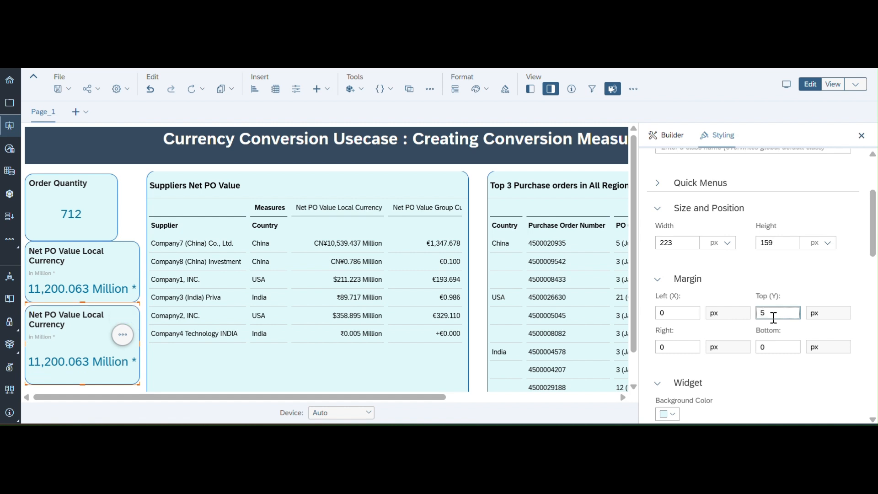
type("0")
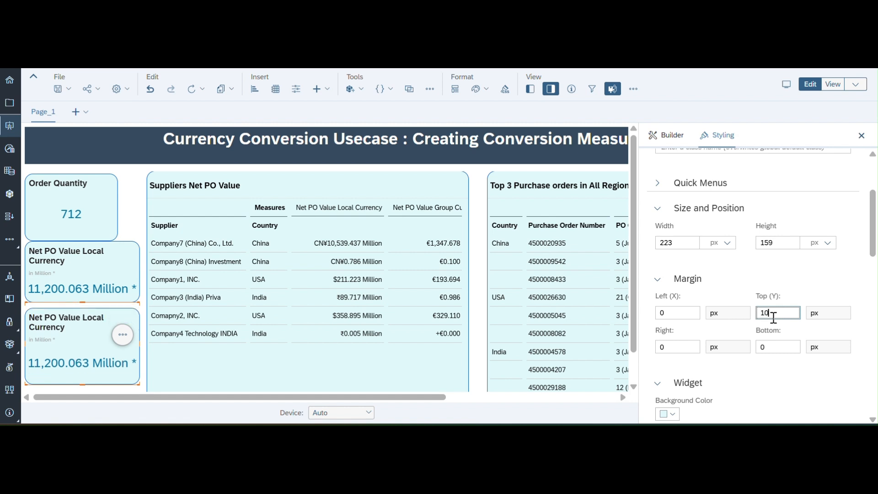
left_click(94, 337)
double_click(92, 330)
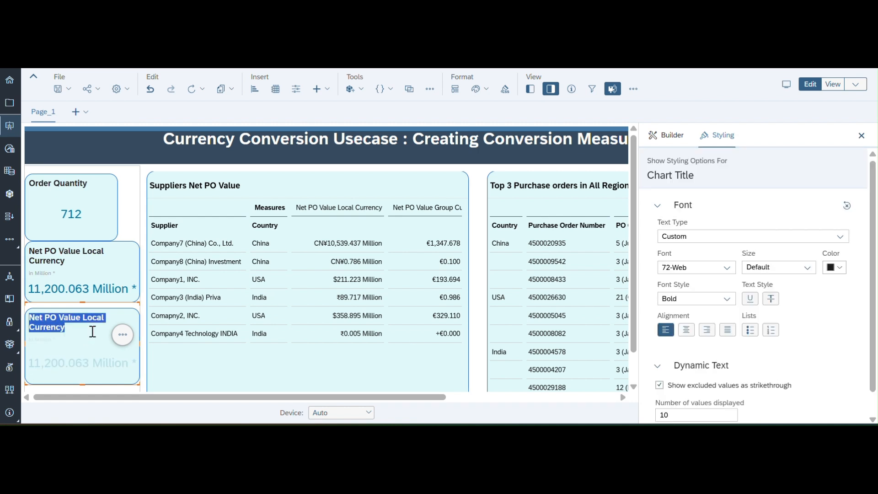
Set the top margin of the middle Net PO Value Local Currency chart (Chart_3) to 5 px.
left_click(111, 212)
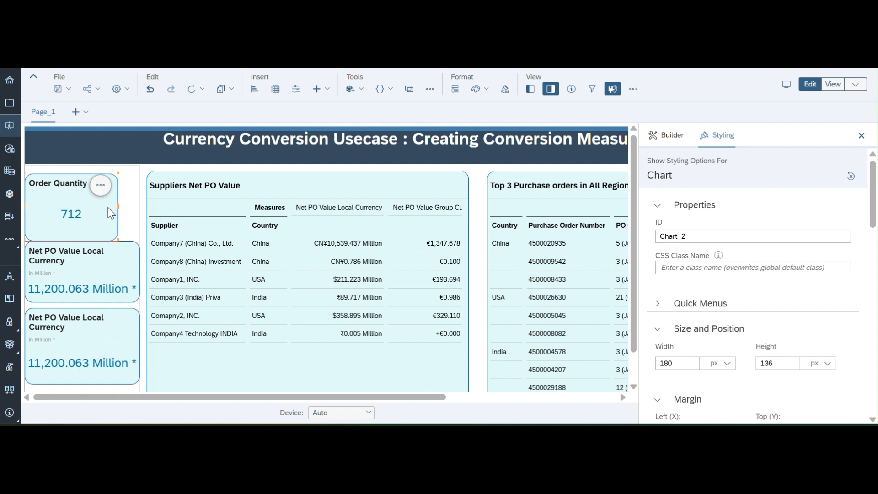
left_click(120, 261)
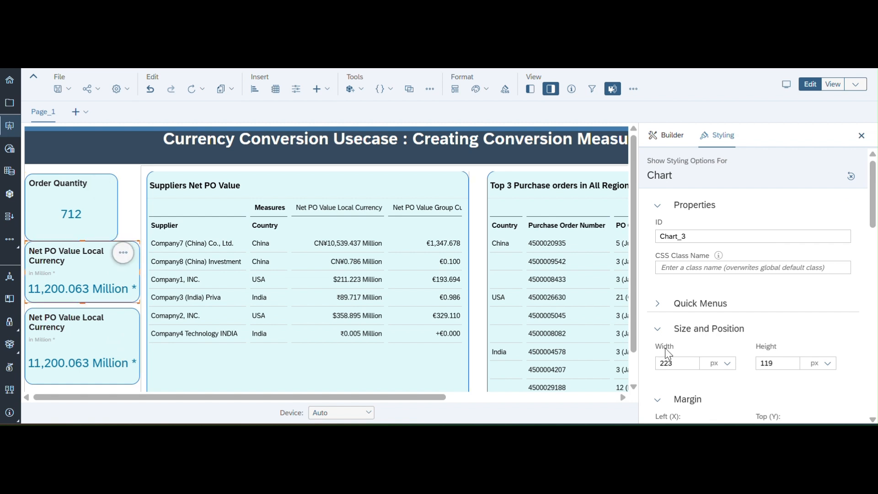
scroll(780, 389, "down", 3)
scroll(781, 389, "down", 1)
left_click(777, 287)
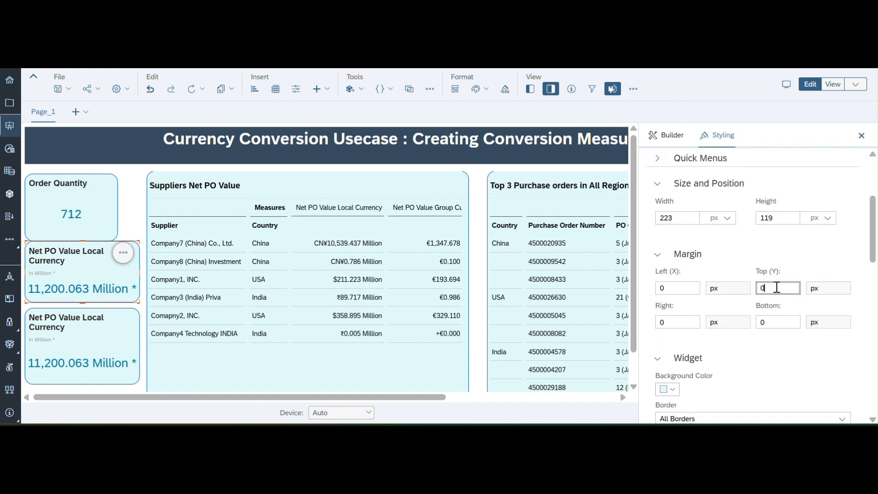
type("5")
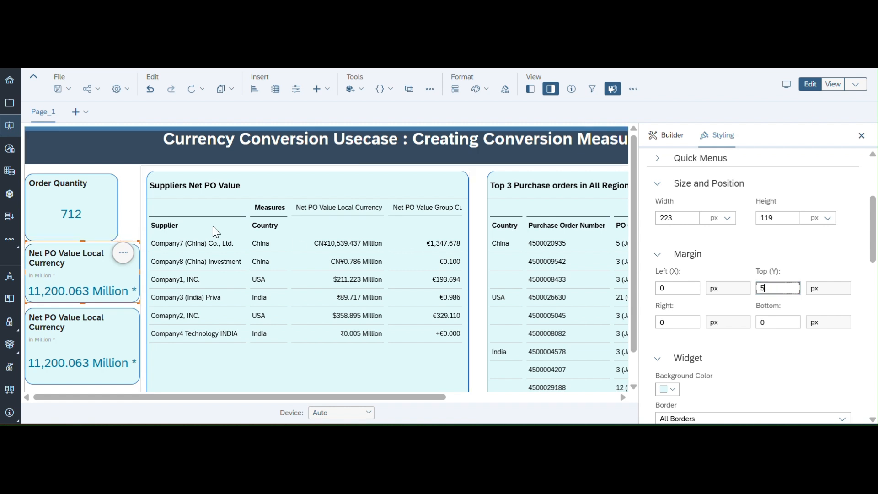
Widen the Order Quantity chart to match the width of the Net PO Value charts below it.
left_click(105, 207)
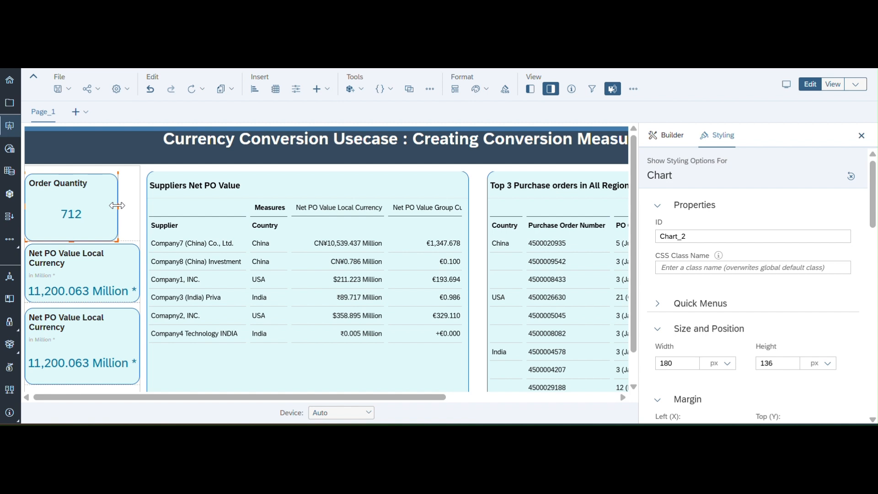
right_click(119, 206)
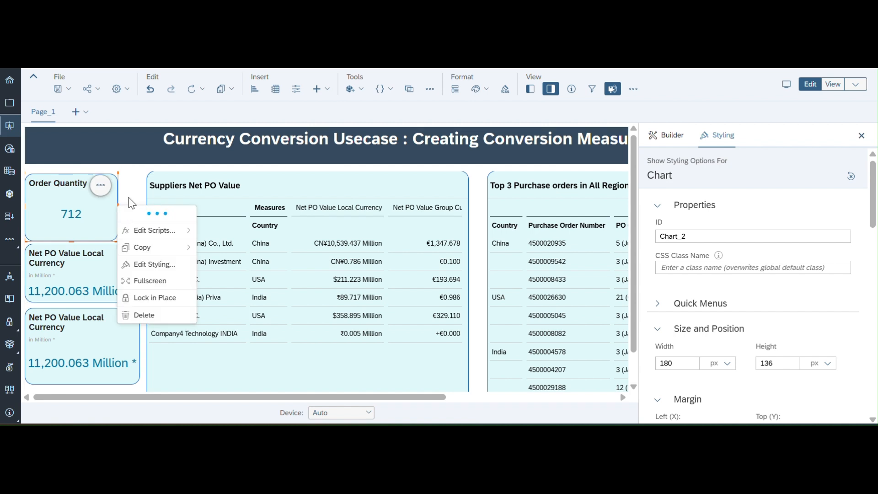
left_click(129, 198)
left_click(107, 206)
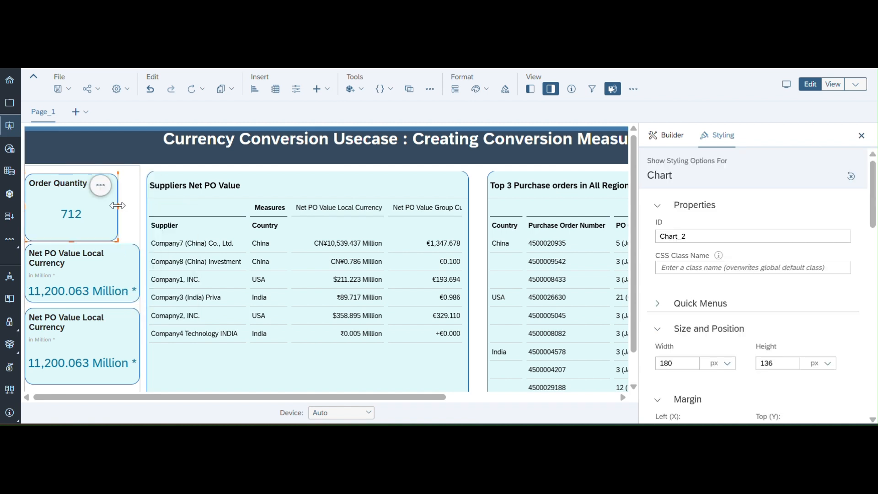
left_click_drag(119, 206, 139, 203)
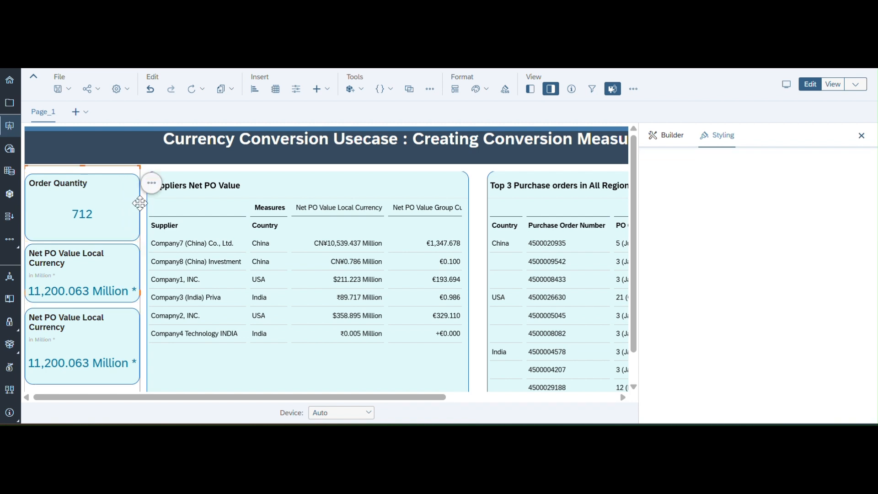
Replace the lower numeric point chart's Net PO Value Local Currency measure with Net PO Value Group Currency and save the story.
left_click(108, 330)
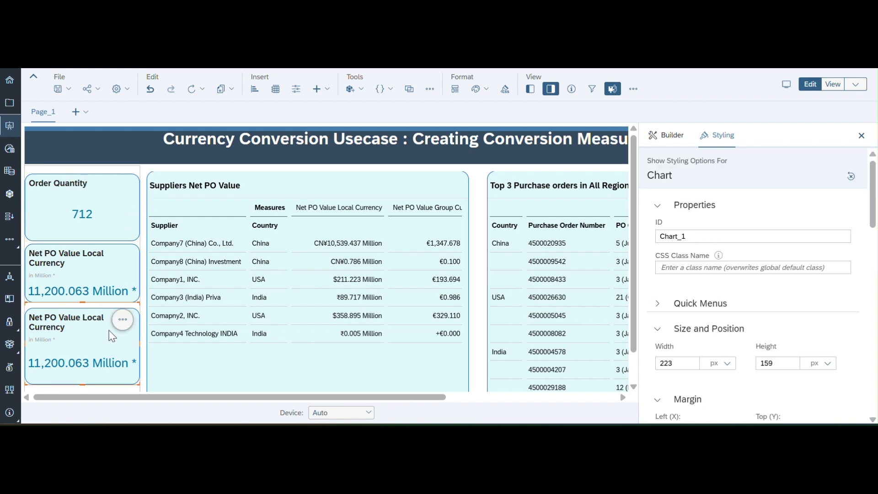
left_click(668, 139)
scroll(777, 361, "down", 2)
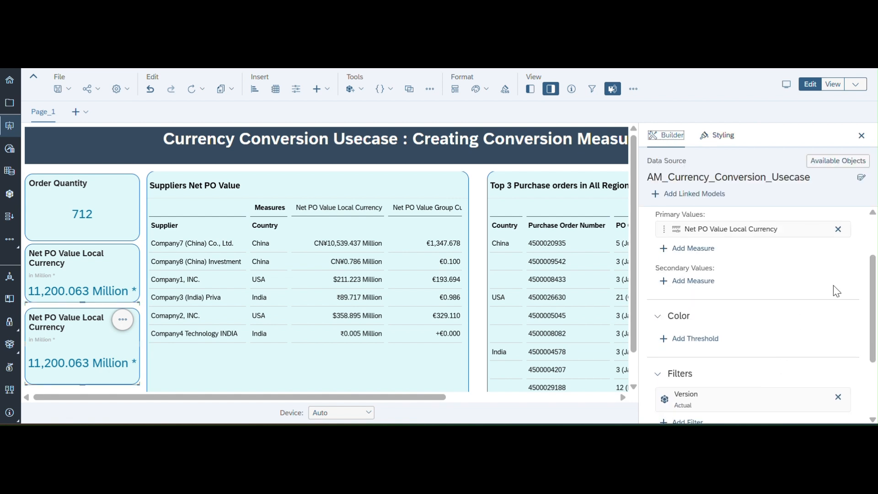
left_click(838, 228)
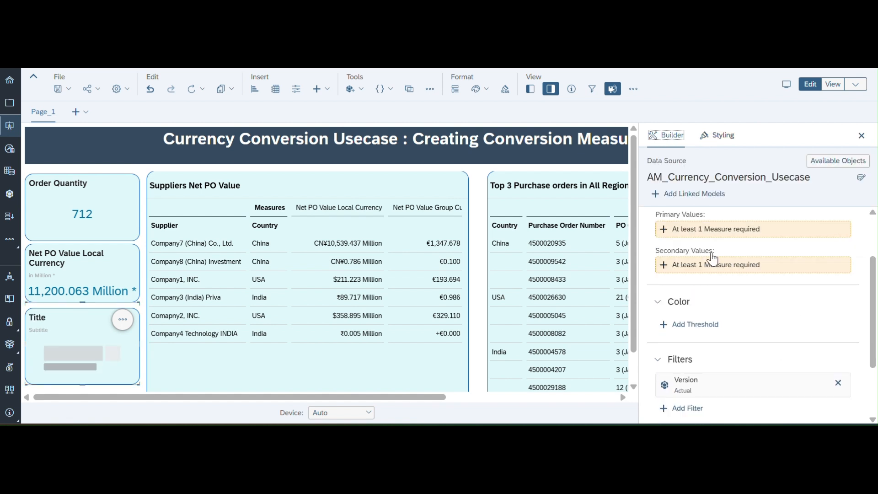
left_click(688, 229)
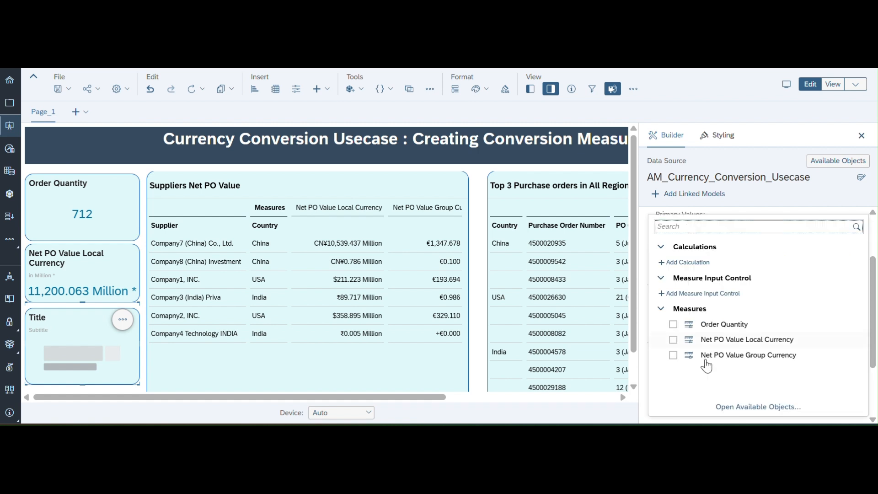
left_click(673, 355)
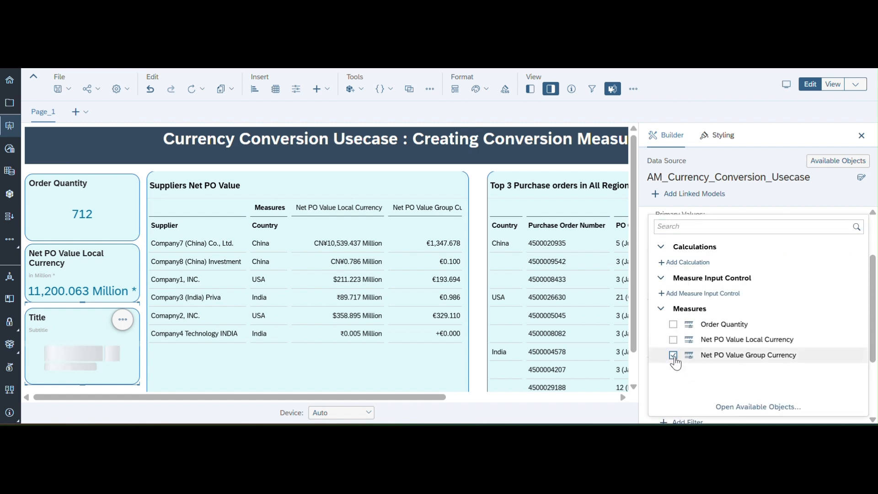
left_click(272, 361)
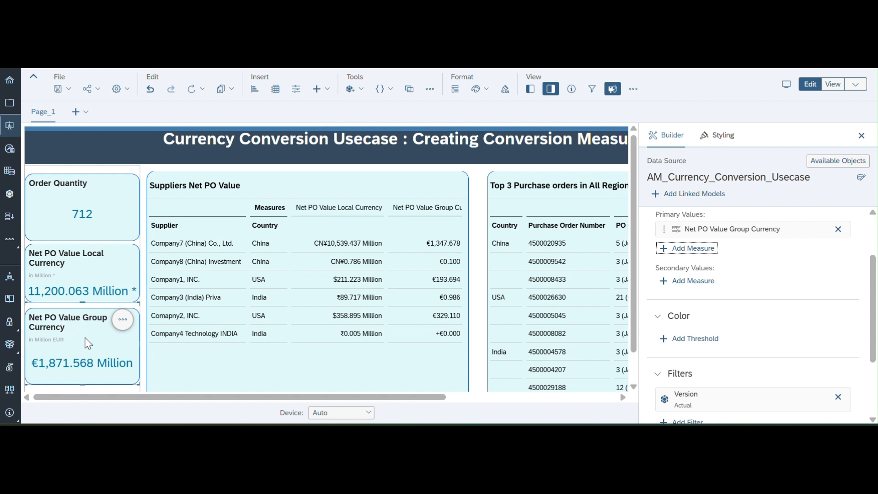
left_click(67, 88)
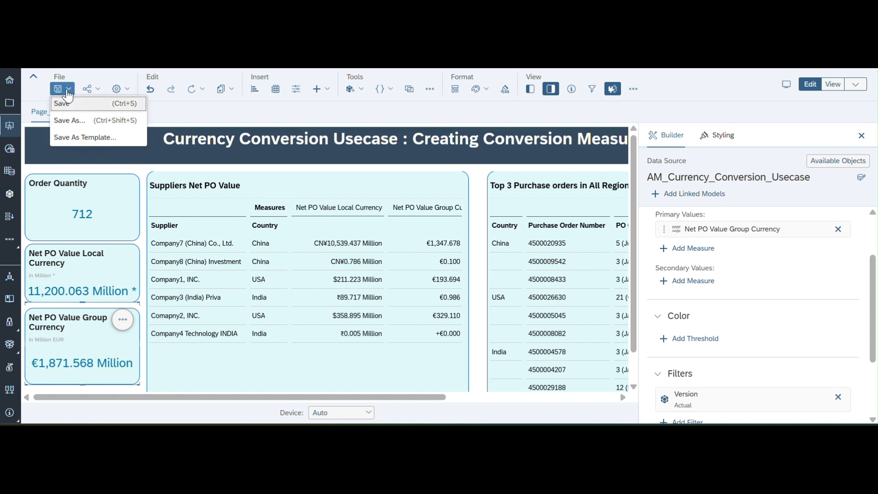
left_click(68, 105)
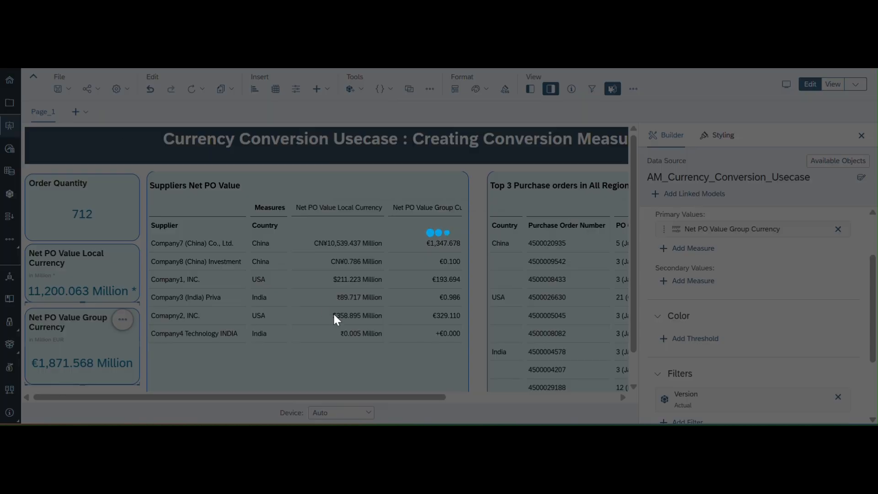
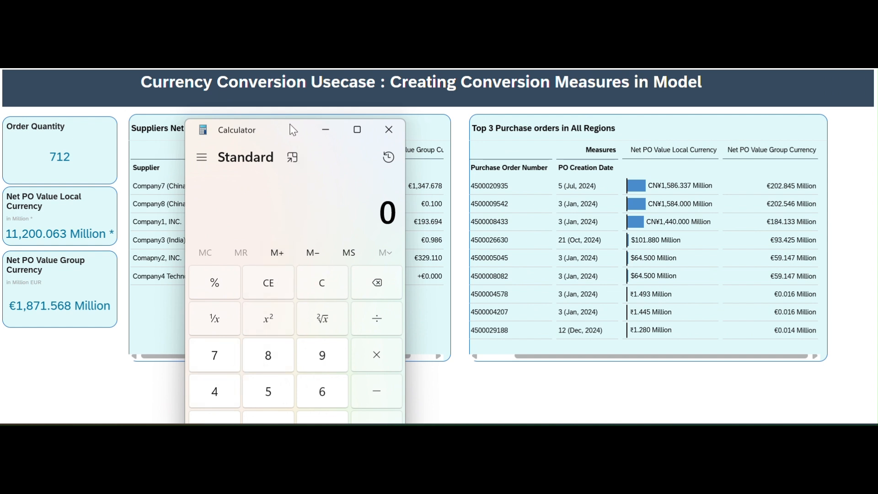
Enter the first China purchase order's local currency value, 1586.337, in Calculator.
left_click_drag(290, 129, 255, 53)
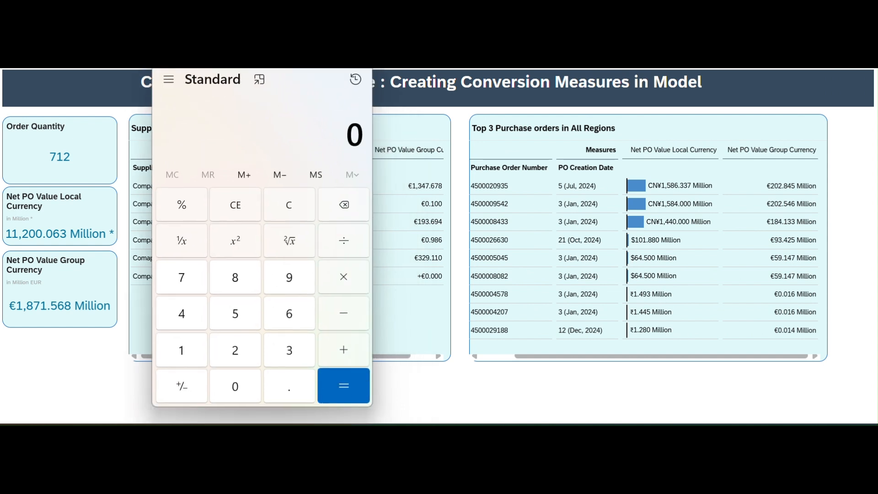
left_click(182, 351)
left_click(232, 319)
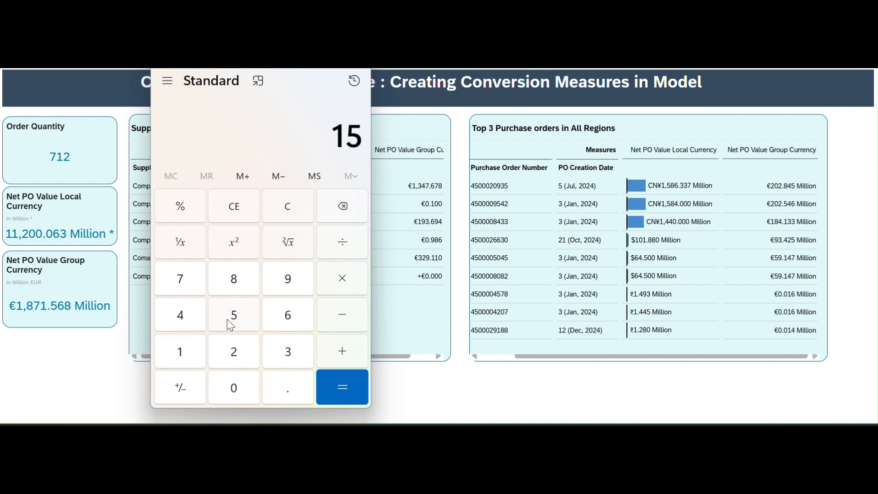
left_click(234, 287)
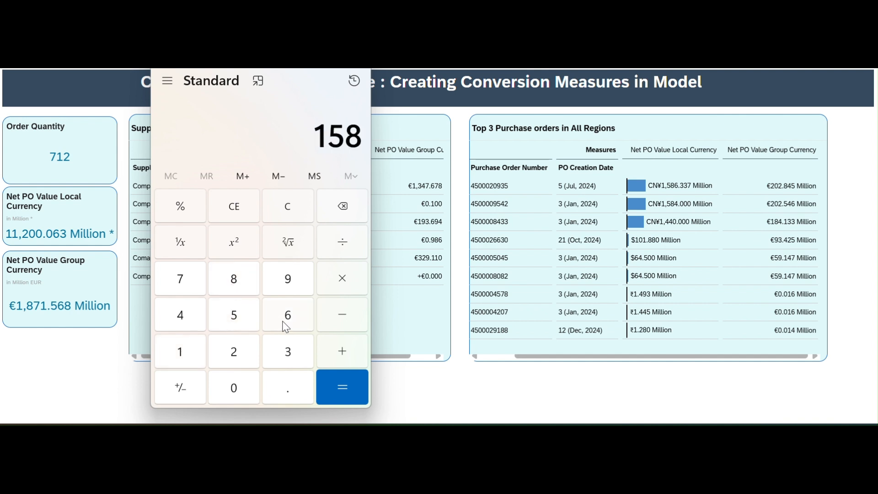
left_click(292, 328)
left_click(297, 388)
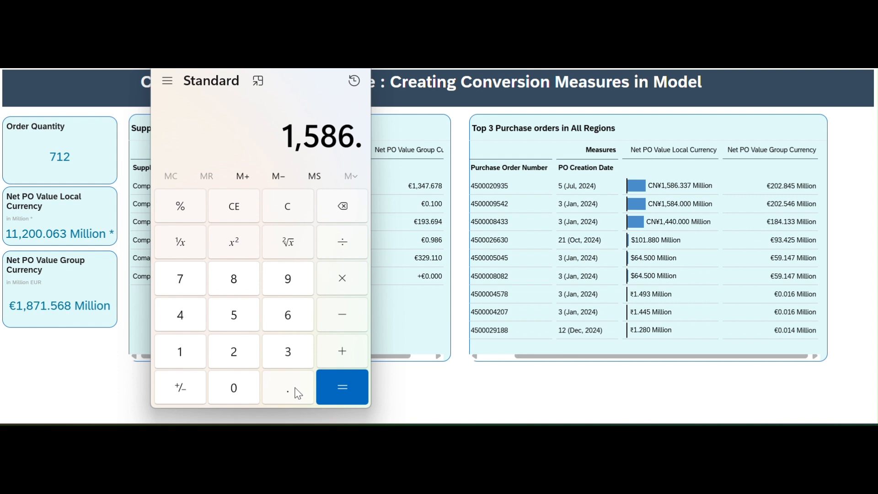
left_click(289, 363)
left_click(289, 363)
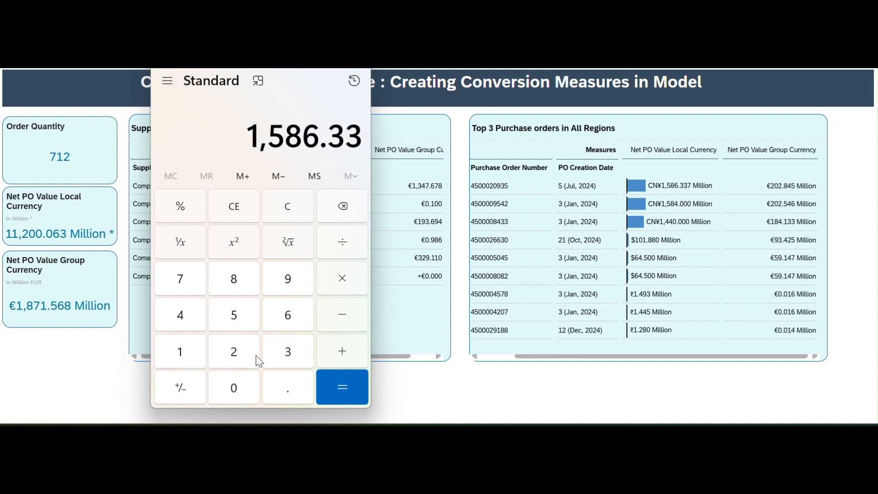
left_click(188, 287)
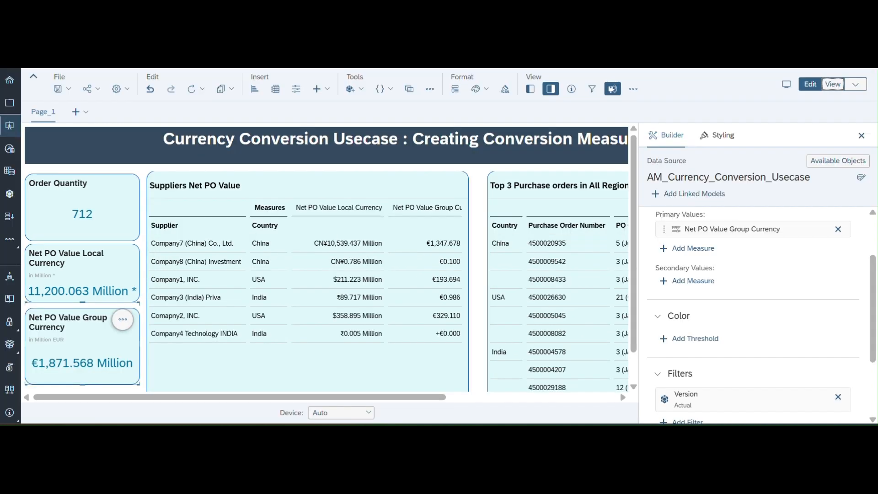
Open the D_Currency currency conversion table from the Modeler's conversions in a separate browser page.
left_click(258, 65)
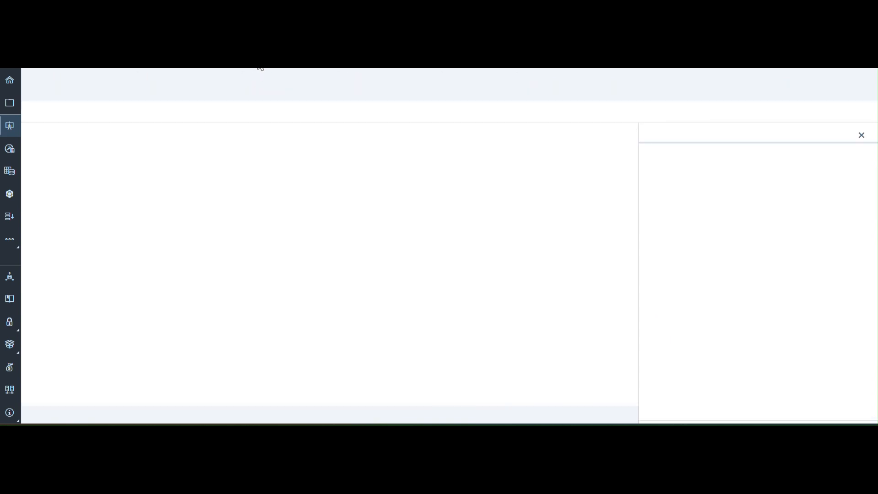
left_click(10, 194)
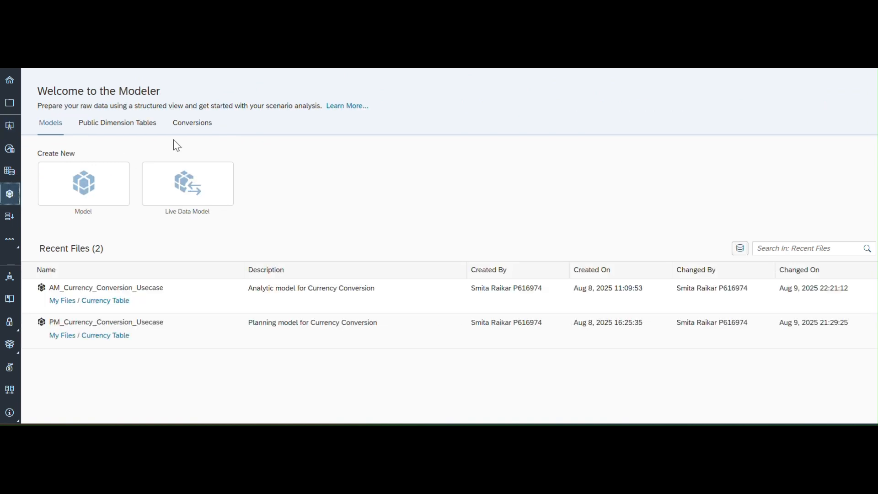
left_click(191, 129)
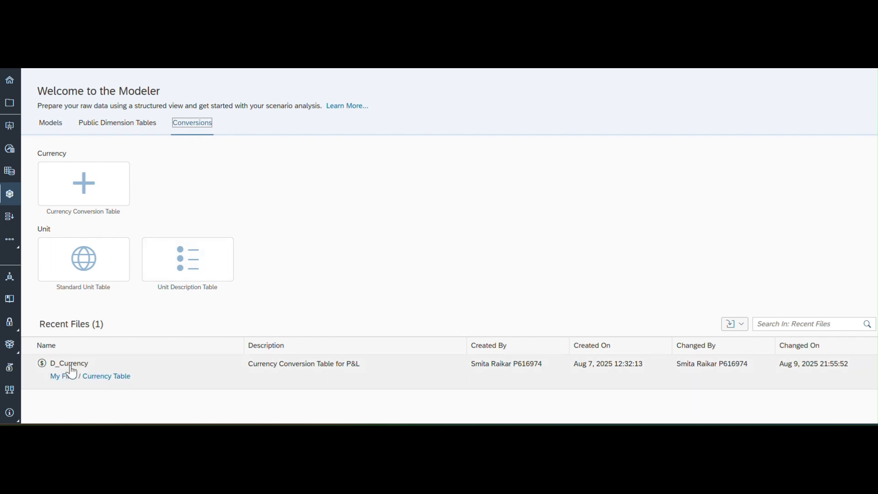
left_click(72, 369)
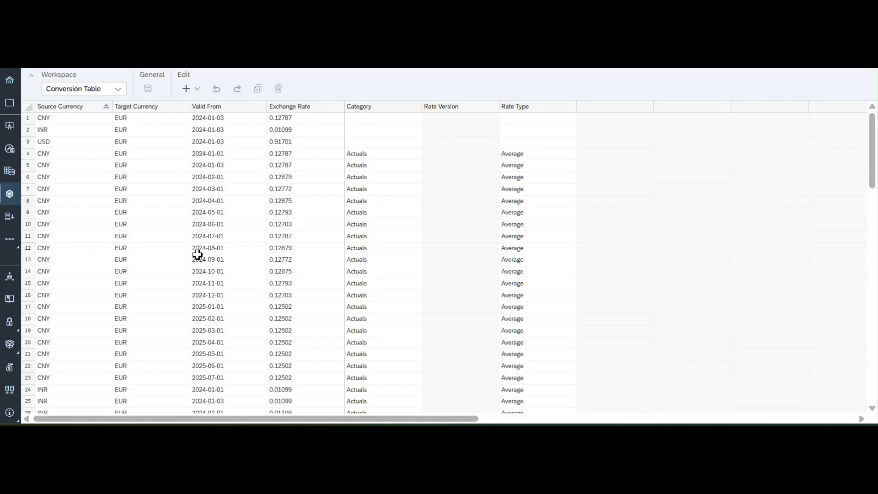
Look up the CNY to EUR average exchange rate valid from 2024-07-01 in the conversion table.
left_click(207, 241)
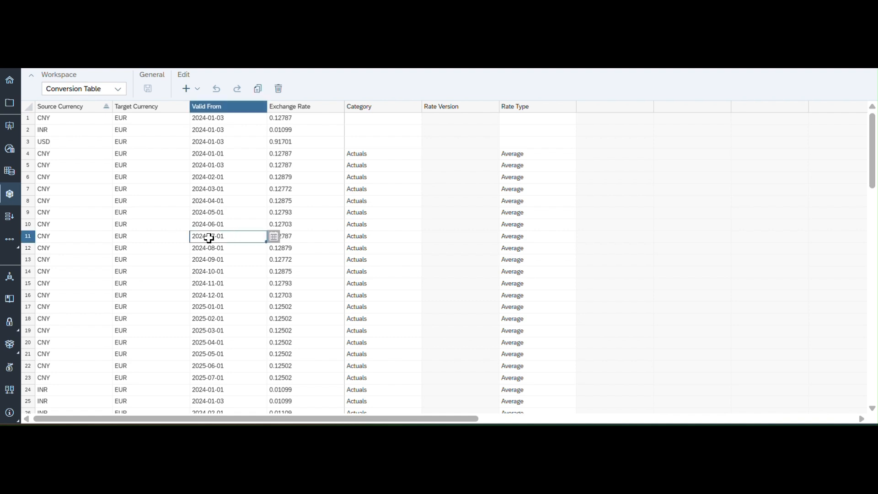
left_click(301, 242)
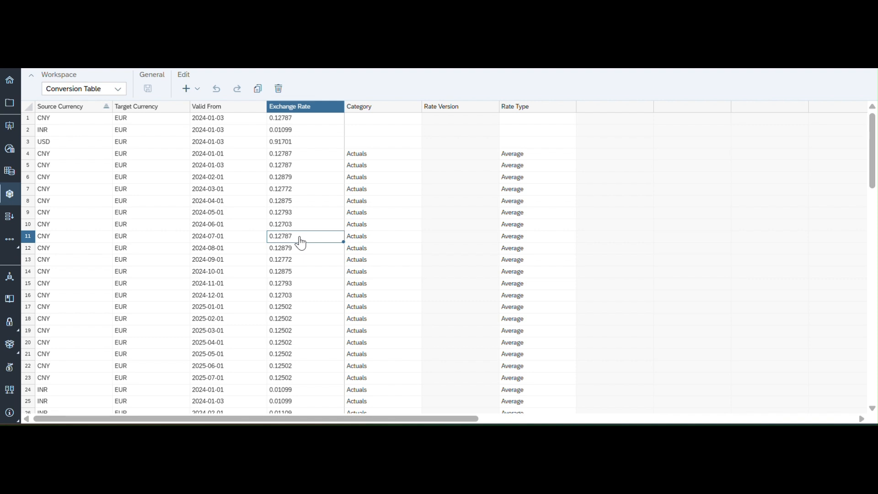
left_click(26, 237)
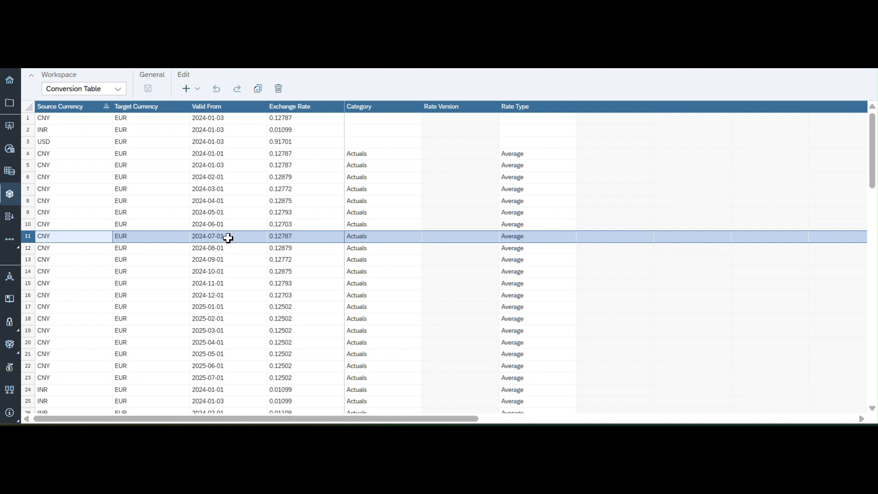
left_click(296, 241)
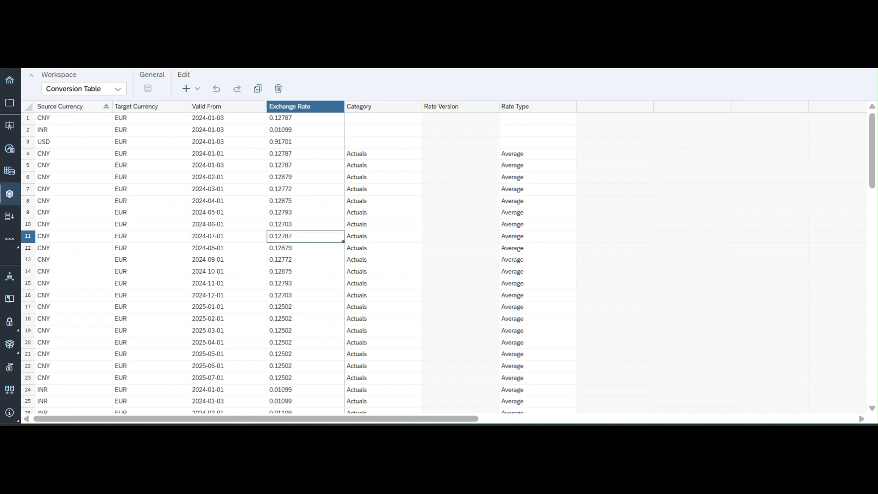
Switch to Calculator and multiply the entered local currency value by the exchange rate 0.12787.
key("alt+Tab")
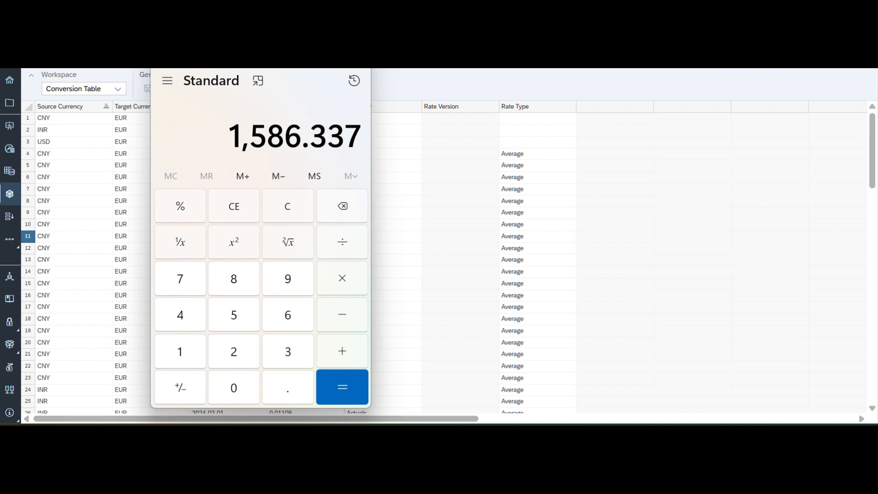
left_click(349, 289)
type("0.12787")
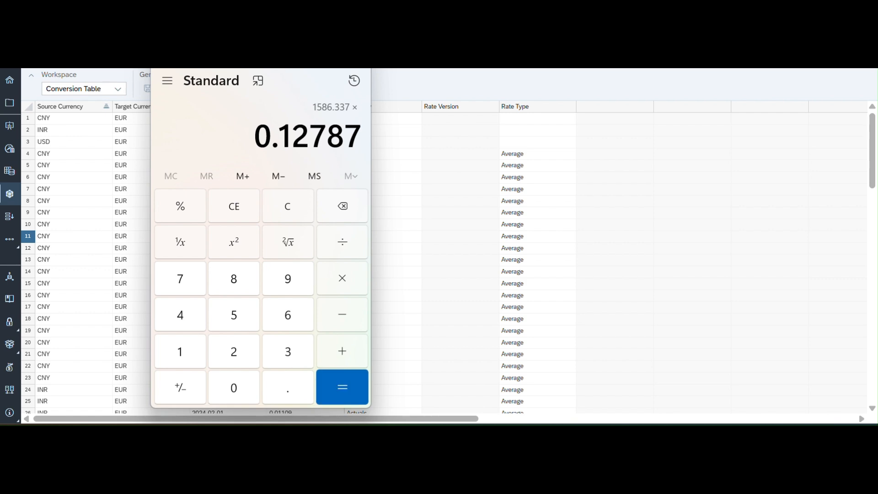
left_click_drag(248, 55, 440, 64)
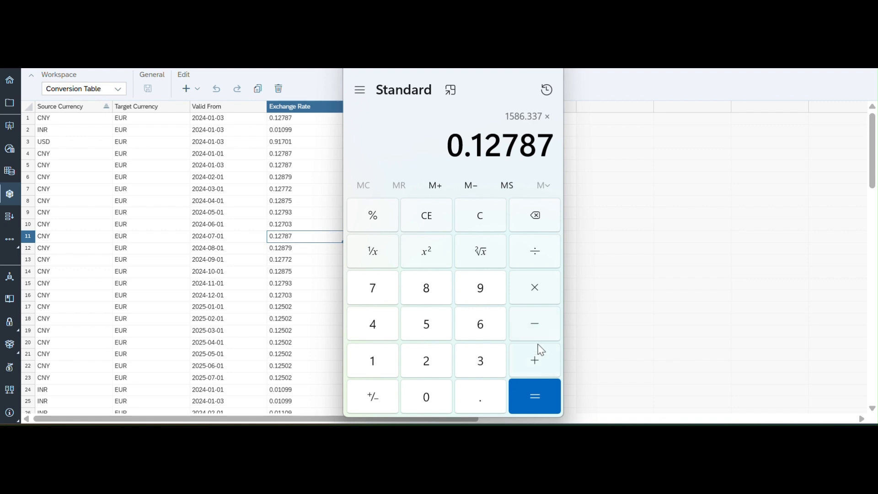
left_click(538, 400)
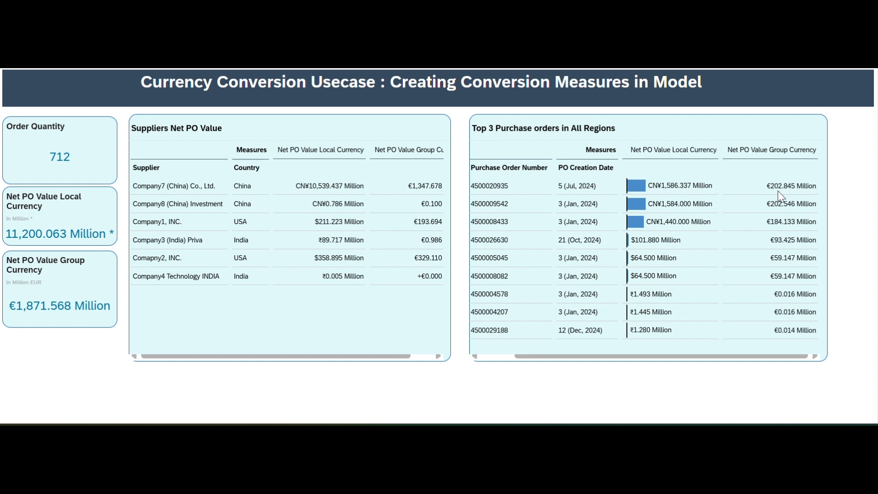
Compare the Calculator result with the first China order's Net PO Value Group Currency and review the India orders in the Top 3 Purchase orders table.
key("alt+Tab")
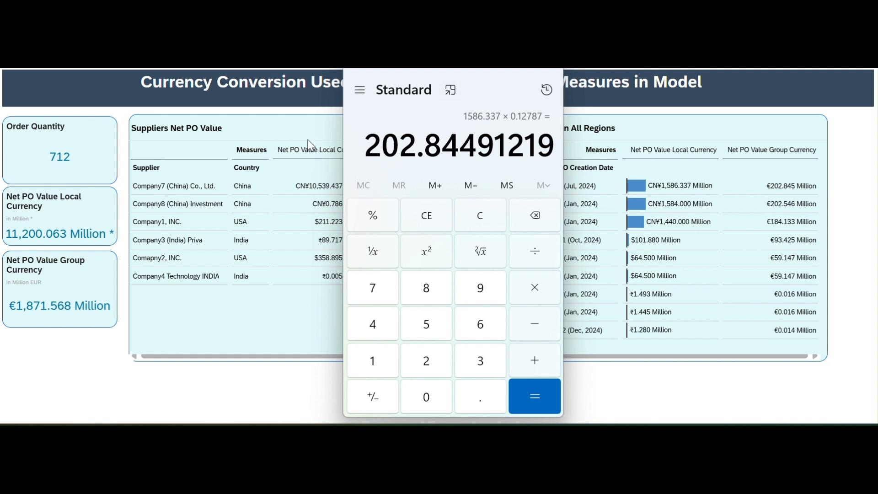
left_click_drag(450, 62, 253, 120)
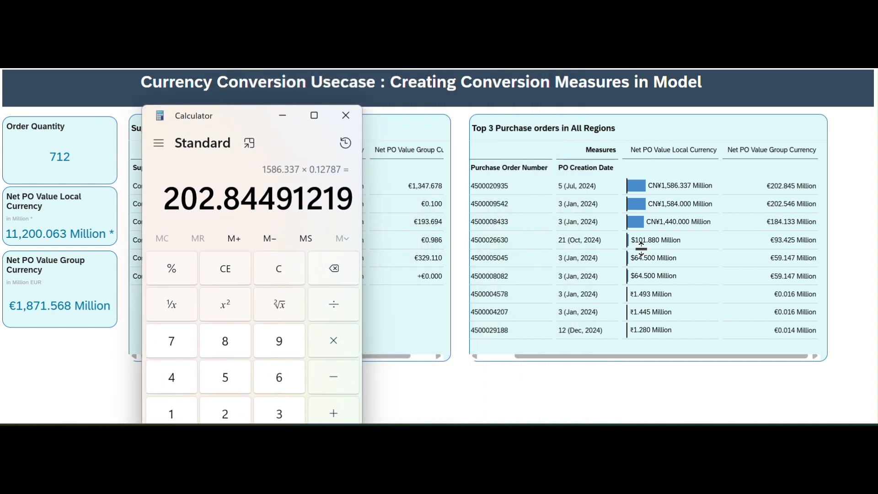
scroll(645, 309, "left", 2)
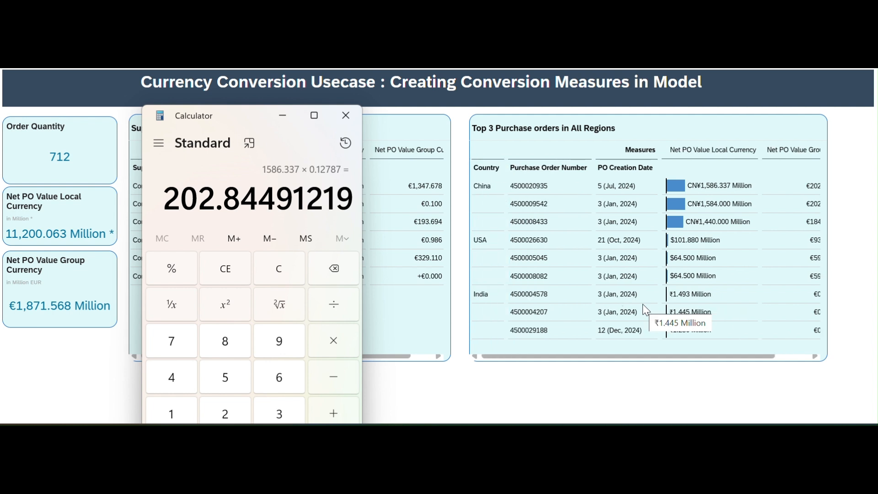
scroll(597, 307, "right", 1)
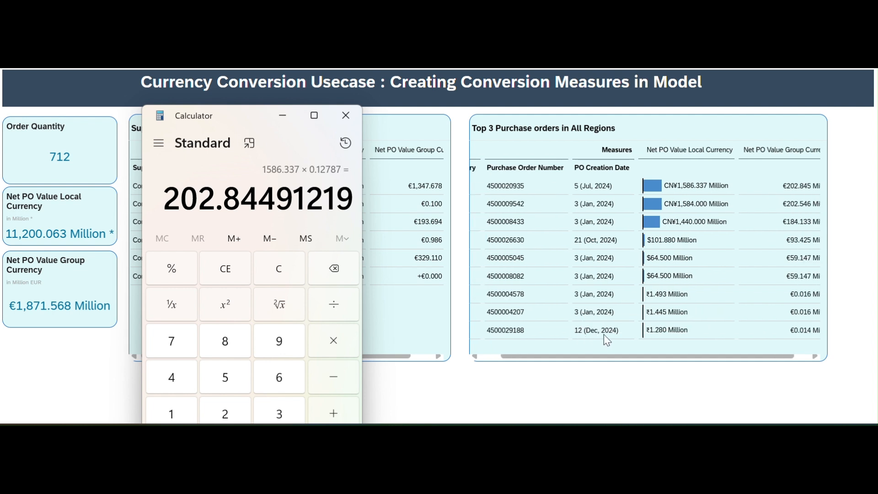
scroll(603, 334, "right", 1)
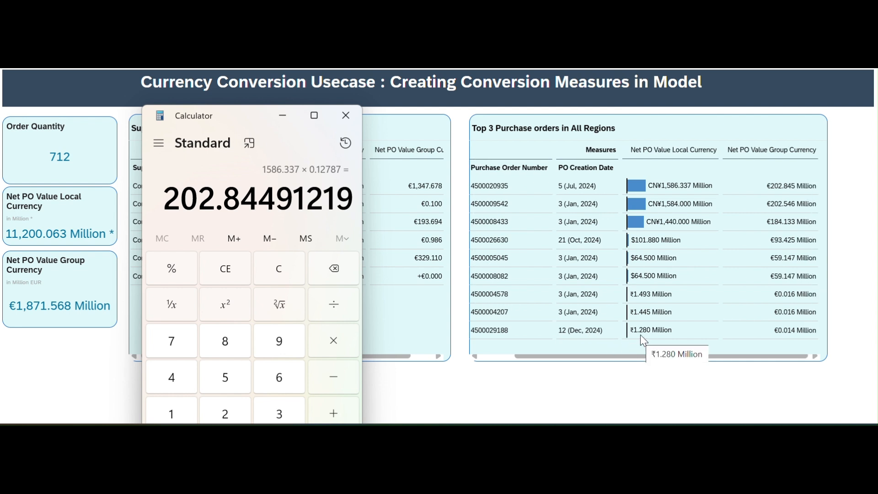
Clear Calculator and enter the last India purchase order's local currency value, 1.280.
left_click(291, 276)
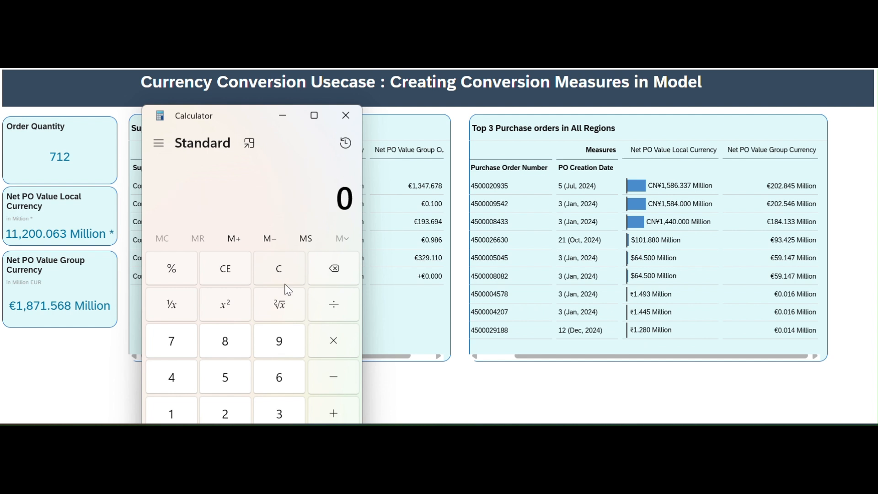
left_click(173, 418)
left_click_drag(232, 122, 227, 69)
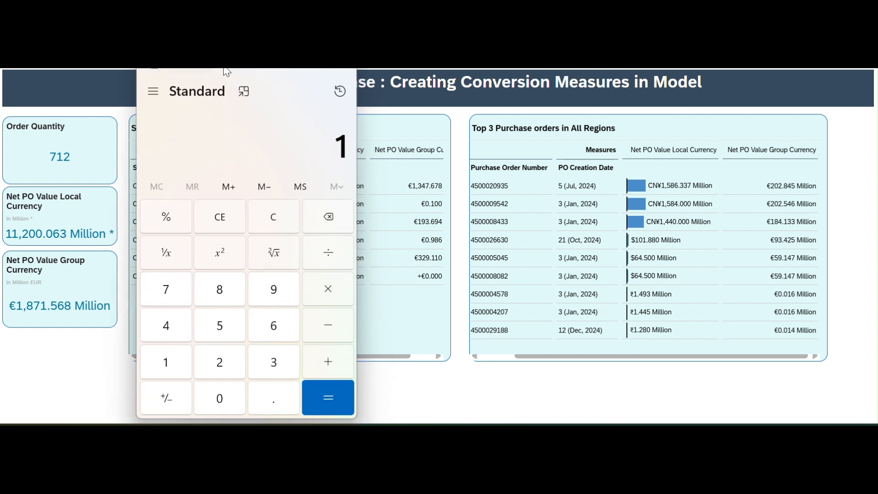
left_click(281, 400)
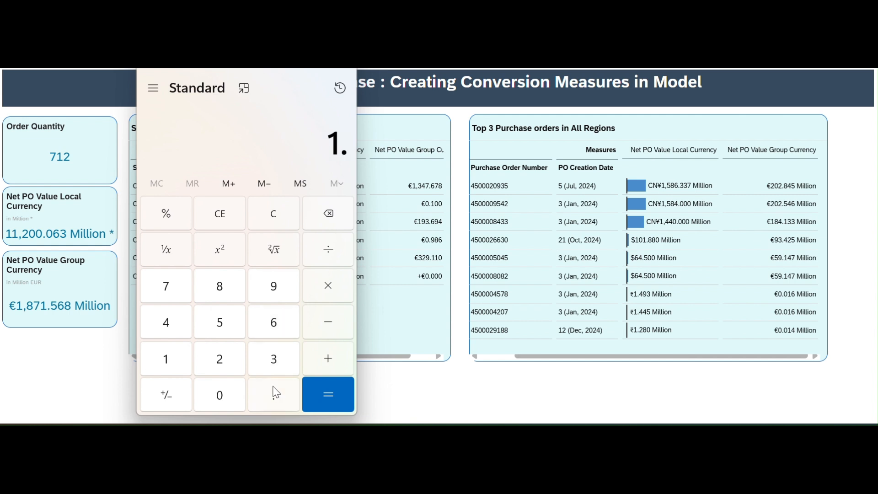
left_click(220, 361)
left_click(225, 288)
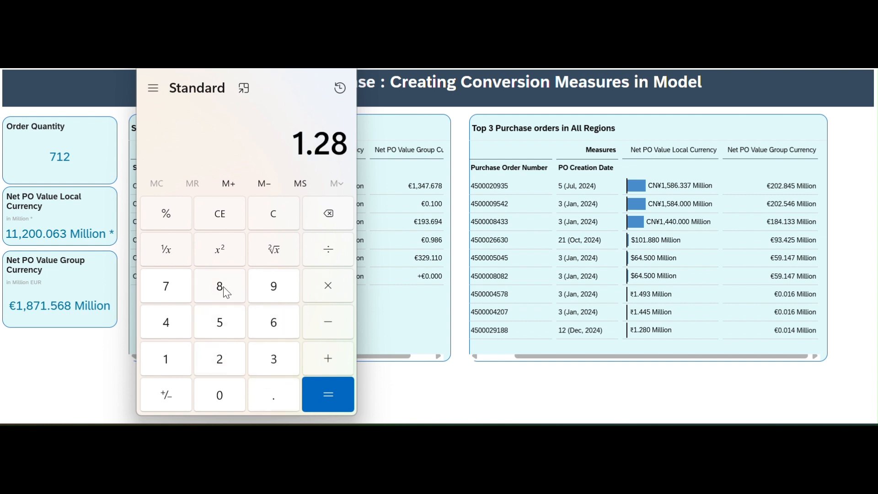
left_click(229, 398)
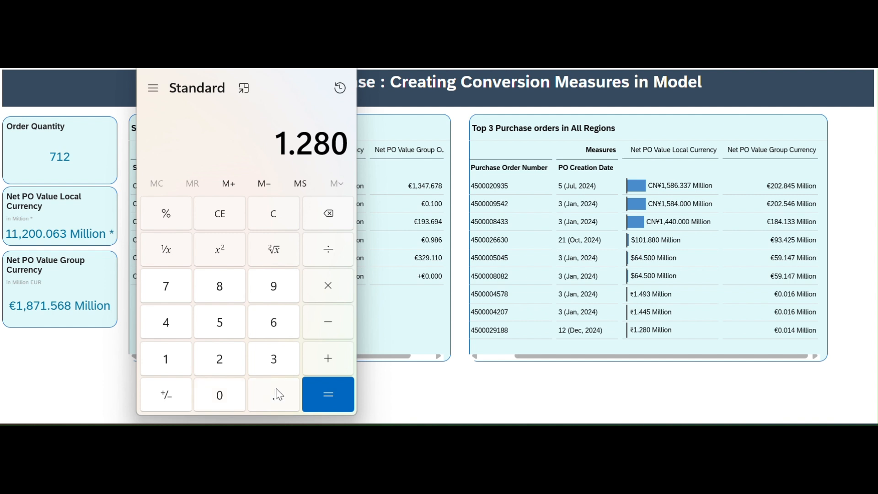
Check the country and PO creation date of the last India order in the Top 3 Purchase orders table.
left_click(534, 362)
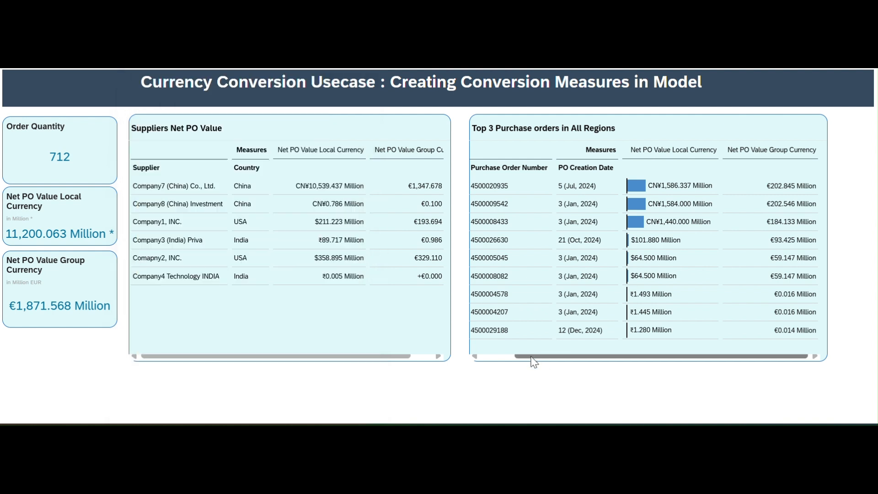
left_click_drag(533, 361, 435, 373)
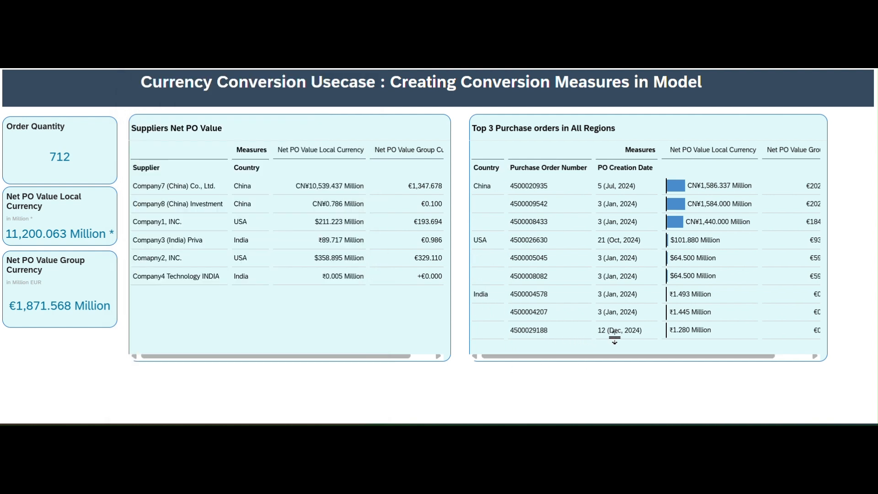
scroll(678, 335, "right", 3)
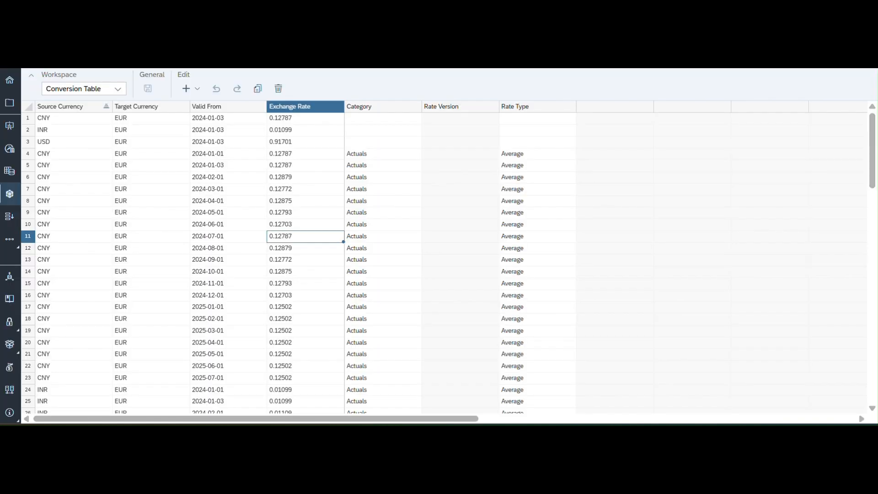
Look up the INR to EUR average exchange rate valid from 2024-12-01 in the D_Currency conversion table.
scroll(218, 242, "down", 8)
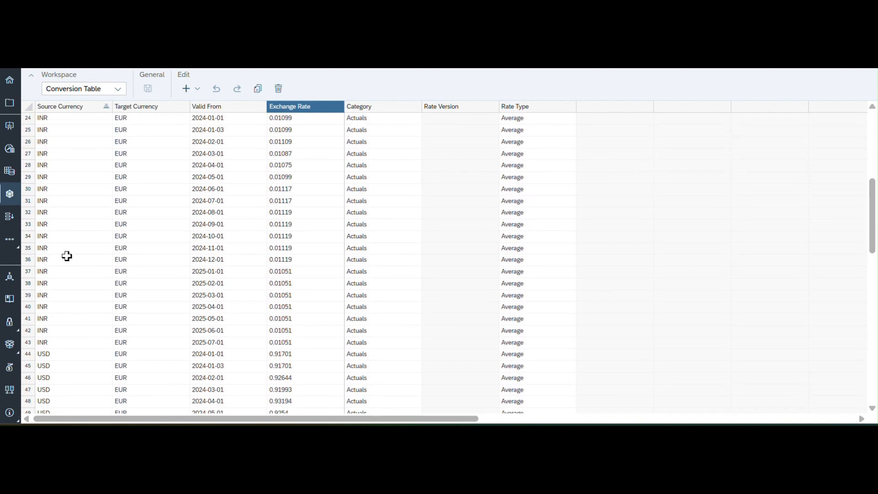
left_click(28, 261)
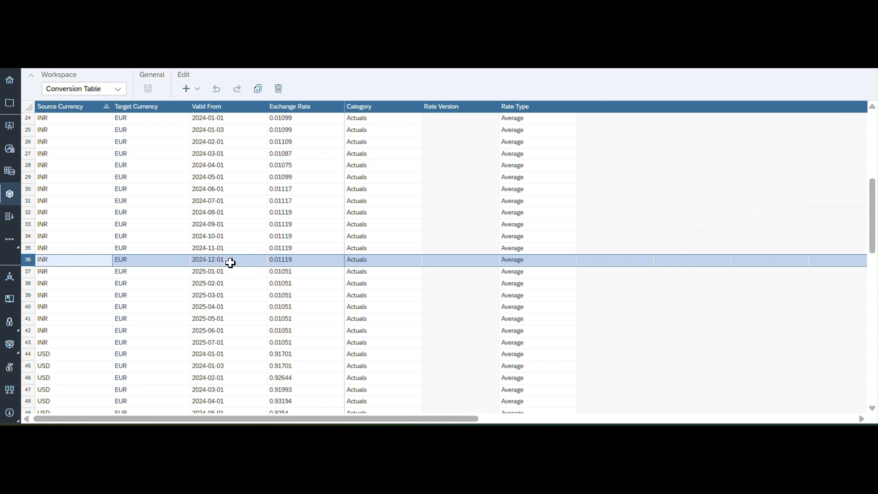
left_click(293, 266)
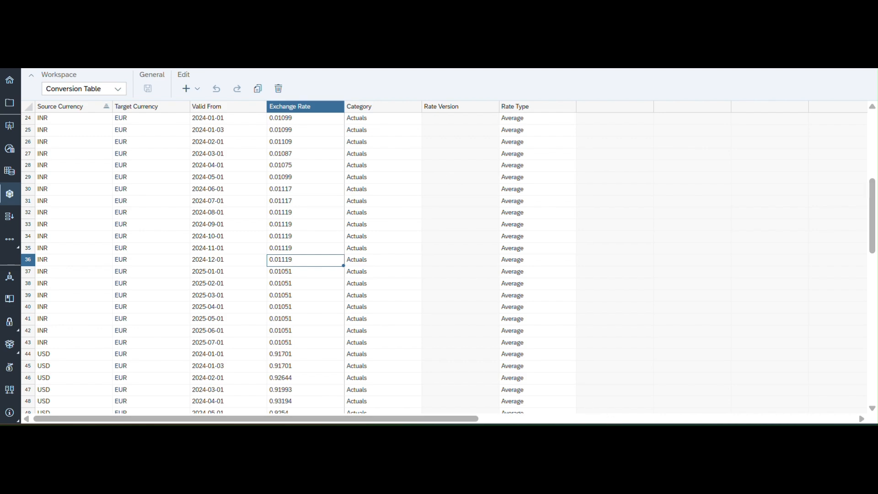
mouse_move(606, 438)
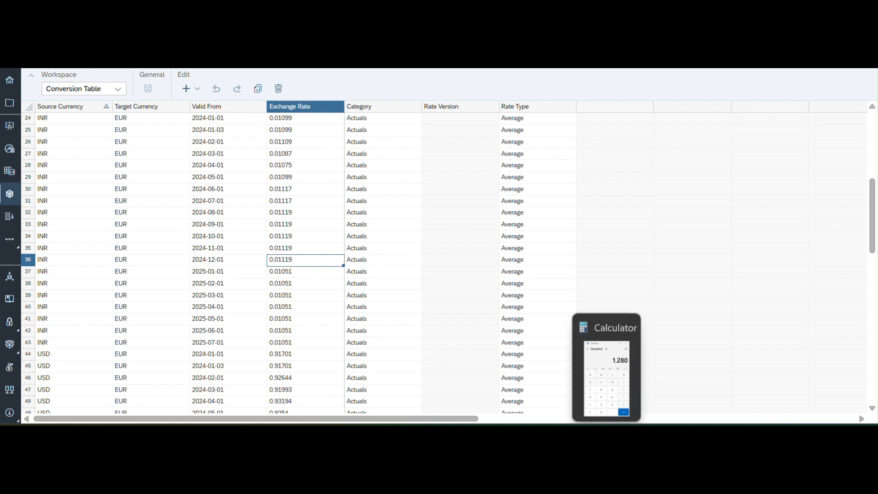
Multiply the 1.280 entered in Calculator by the INR to EUR exchange rate 0.01119.
left_click(607, 366)
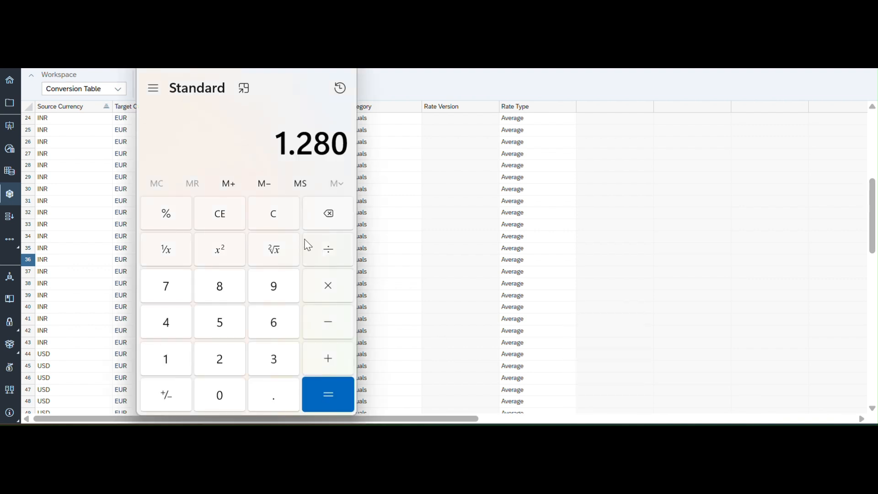
left_click(335, 289)
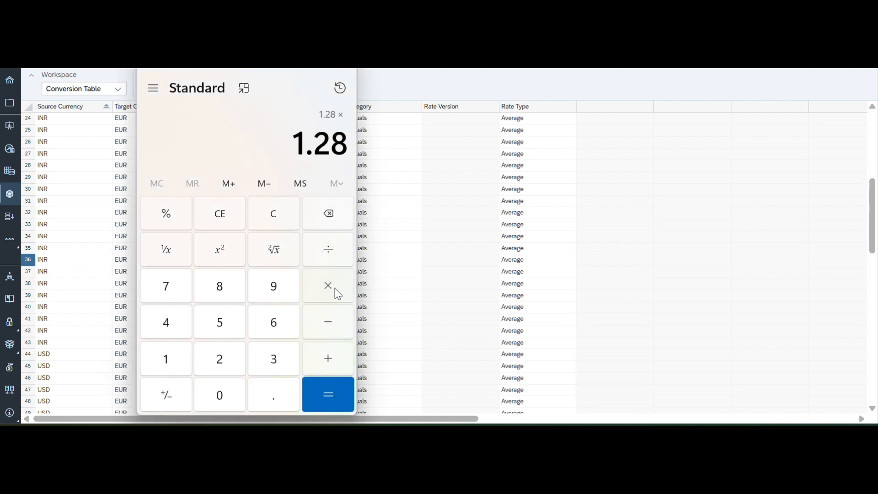
type("0.01119")
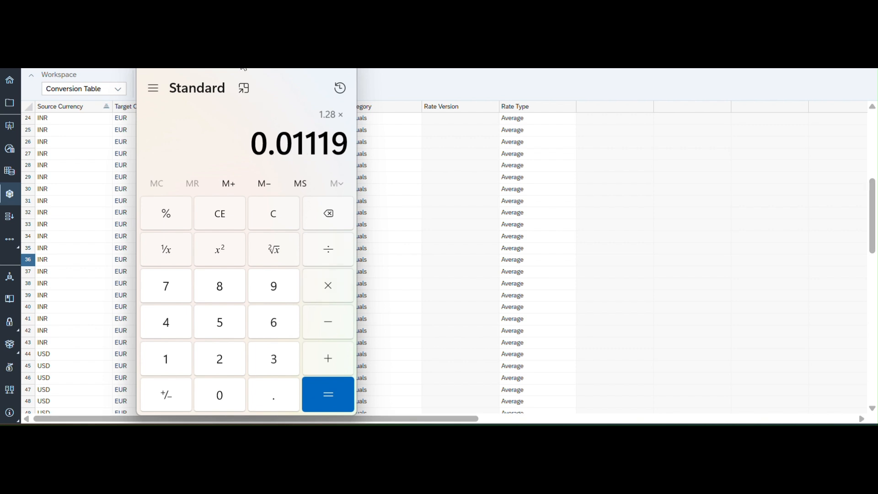
left_click_drag(243, 67, 575, 79)
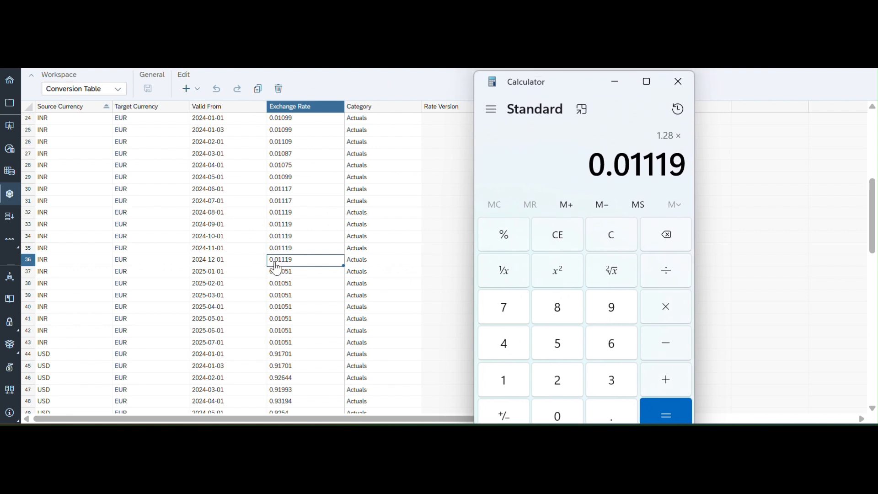
left_click(665, 415)
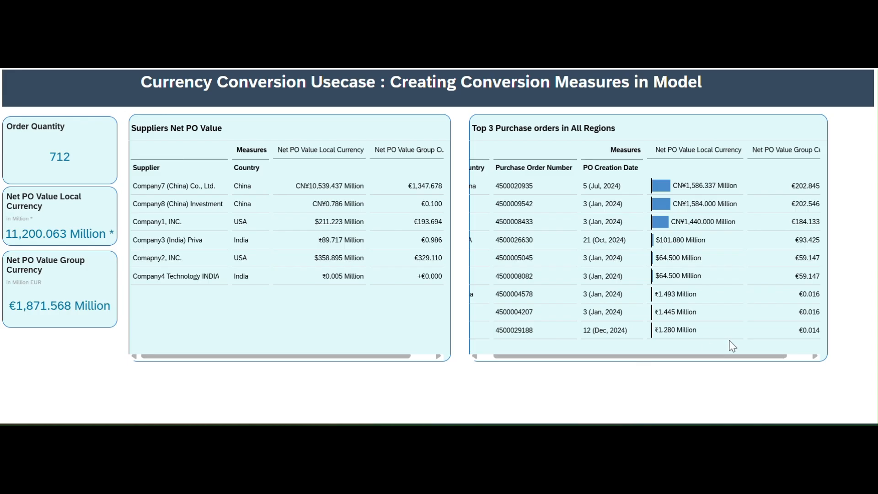
Compare the Calculator result with the last India order's Net PO Value Group Currency in the story, and close Calculator.
scroll(731, 341, "right", 2)
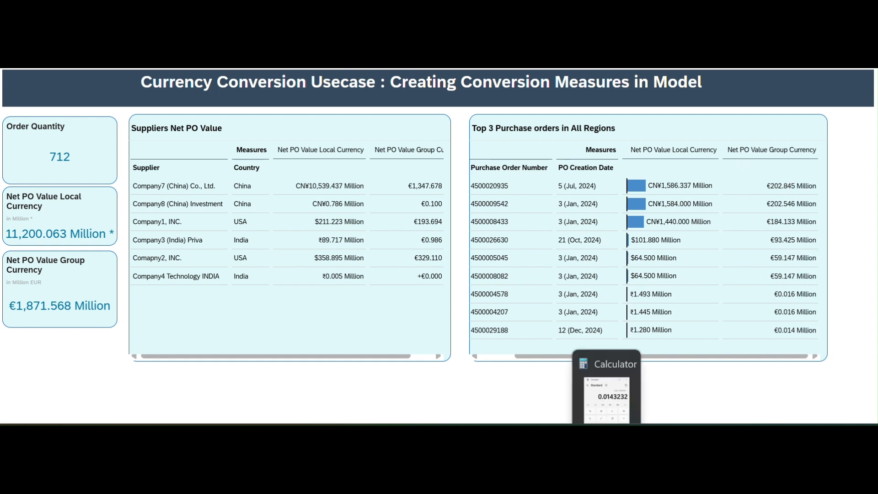
left_click(606, 439)
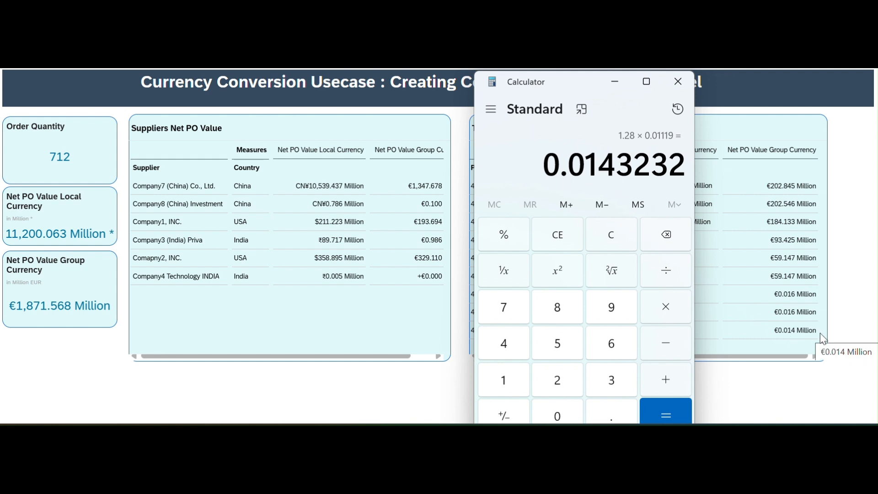
left_click(678, 83)
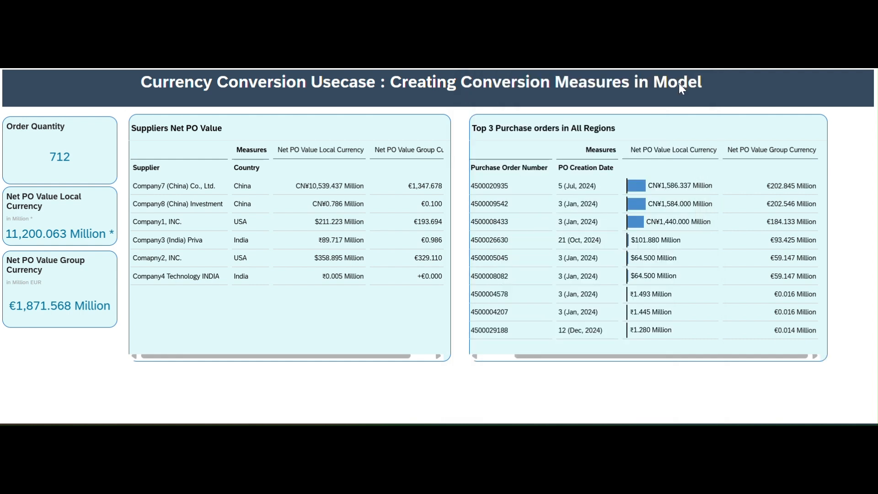